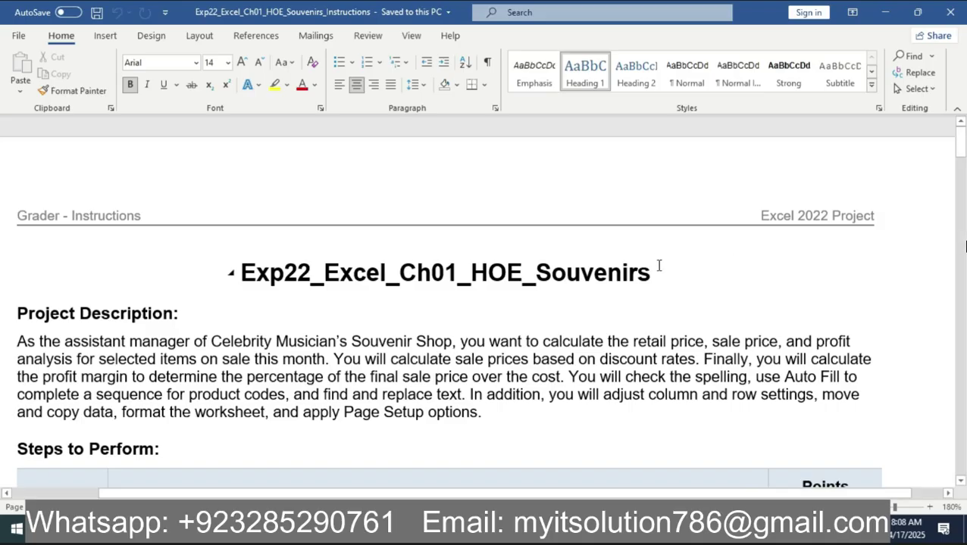
Step: Highlight the document title and the step 1 instructions in yellow
{"action": "left_click_drag", "start_coordinate": [650, 274], "coordinate": [250, 273]}
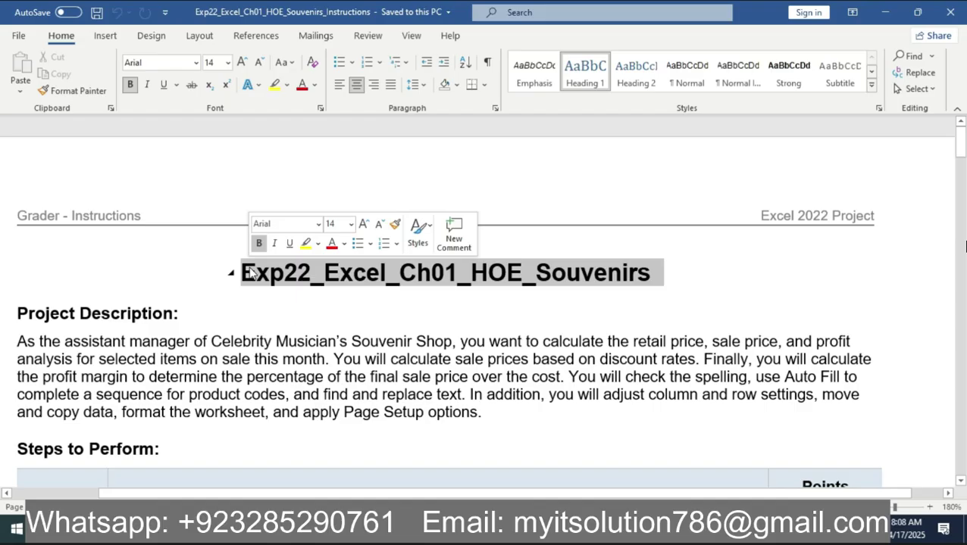
{"action": "left_click", "coordinate": [306, 244]}
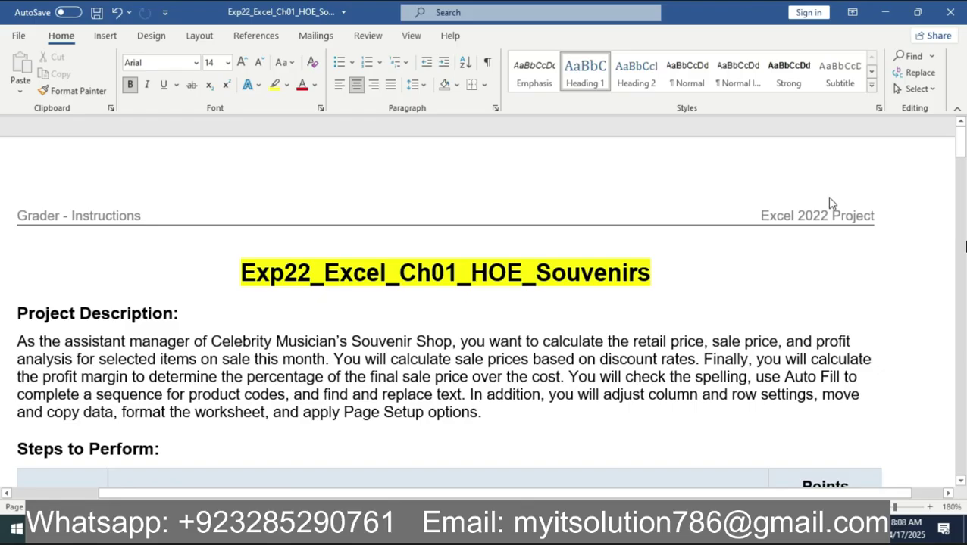
{"action": "left_click_drag", "start_coordinate": [959, 150], "coordinate": [963, 245]}
{"action": "scroll", "coordinate": [964, 247], "scroll_direction": "up", "scroll_amount": 8}
{"action": "scroll", "coordinate": [964, 244], "scroll_direction": "up", "scroll_amount": 8}
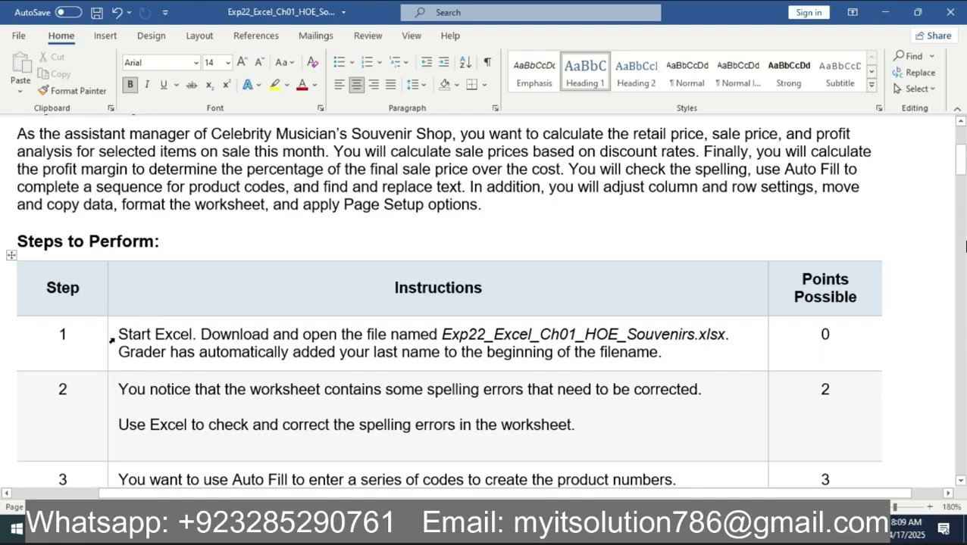
{"action": "left_click", "coordinate": [112, 340]}
{"action": "left_click", "coordinate": [170, 315]}
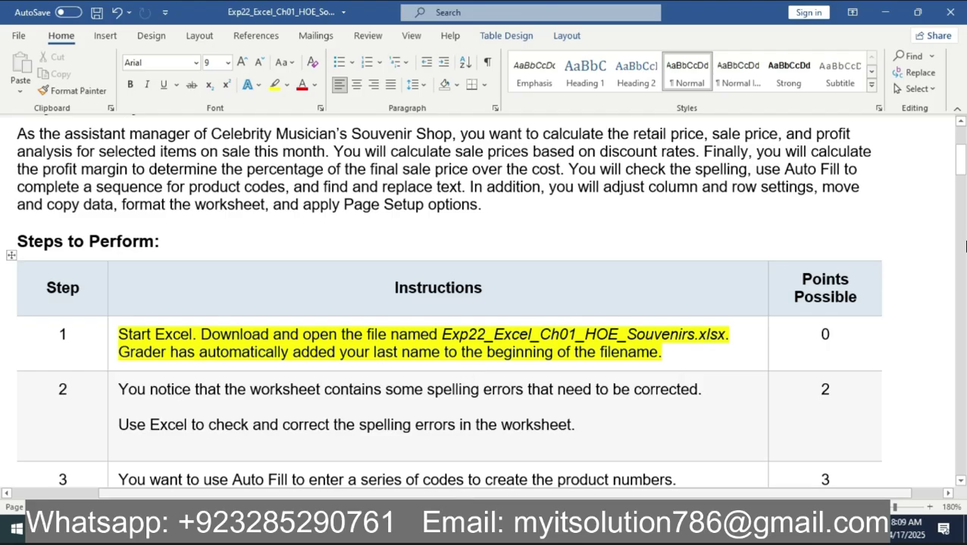
Step: Look over the Souvenirs workbook in Excel and, back in Word, highlight the step 2 instructions in yellow
{"action": "key", "text": "alt+Tab"}
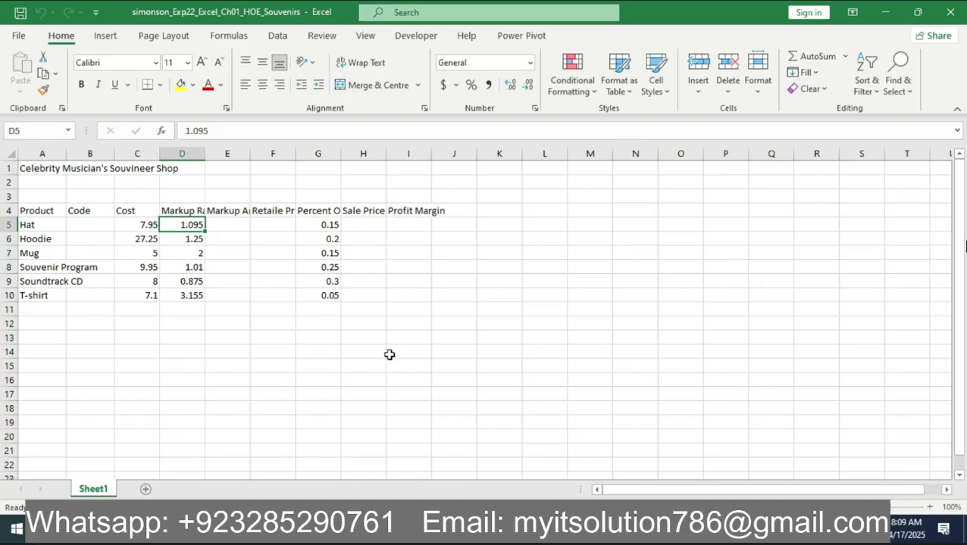
{"action": "left_click", "coordinate": [428, 534]}
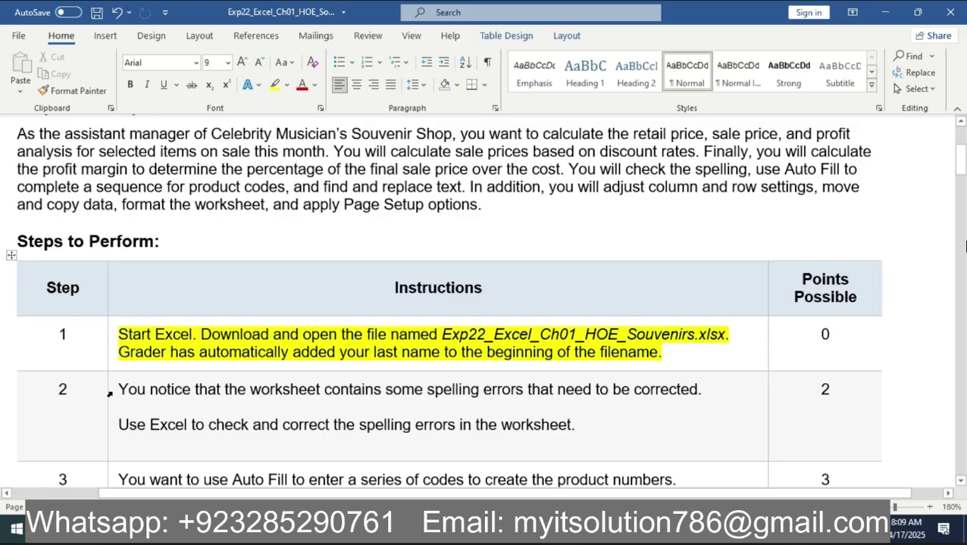
{"action": "left_click", "coordinate": [106, 388]}
{"action": "left_click", "coordinate": [170, 368]}
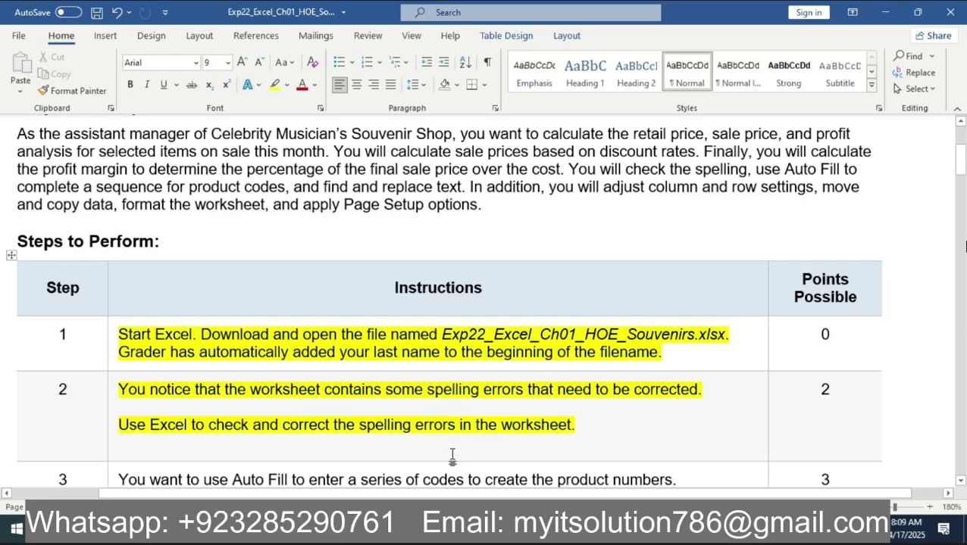
Step: Switch to Excel and spell-check the whole worksheet, changing all Souvineer to Souvenir and all Retaile to Retailed
{"action": "key", "text": "alt+Tab"}
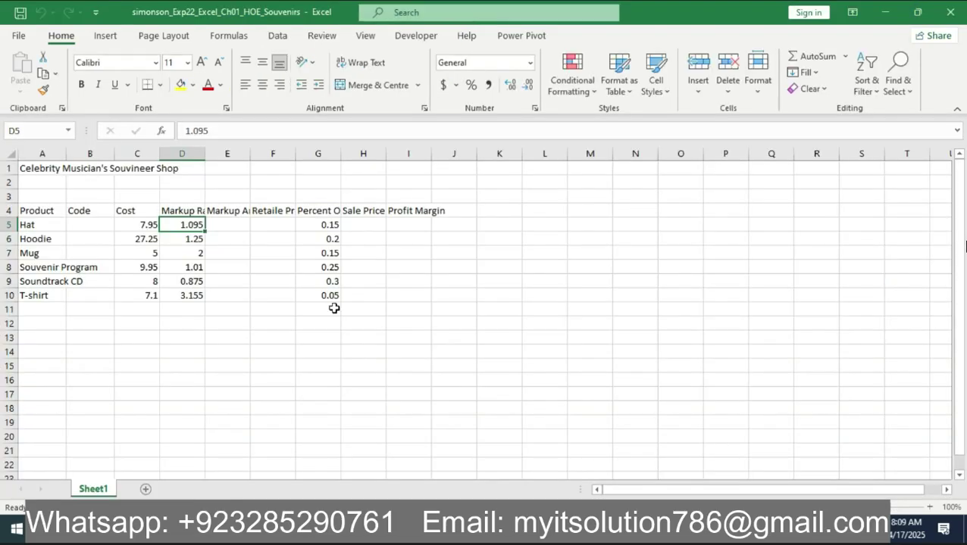
{"action": "left_click", "coordinate": [320, 36]}
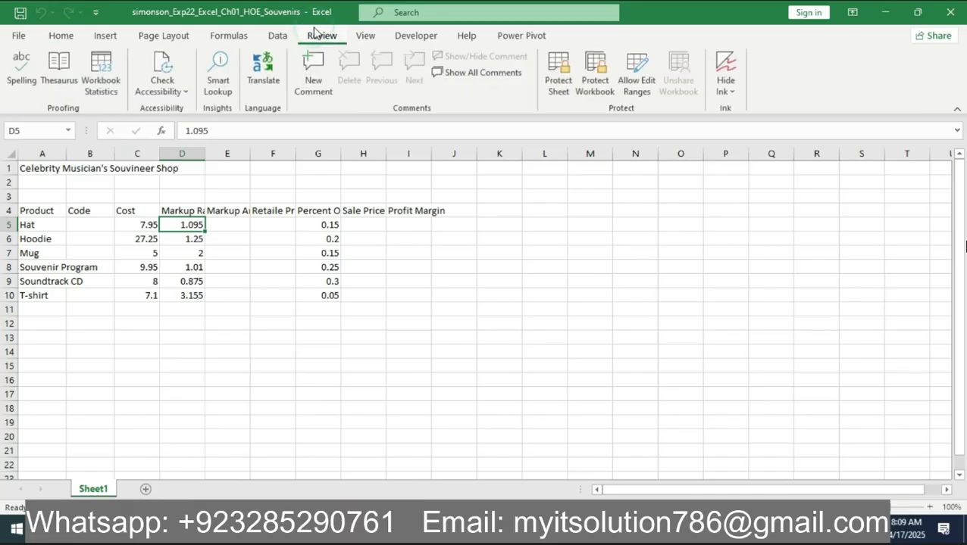
{"action": "left_click", "coordinate": [22, 72]}
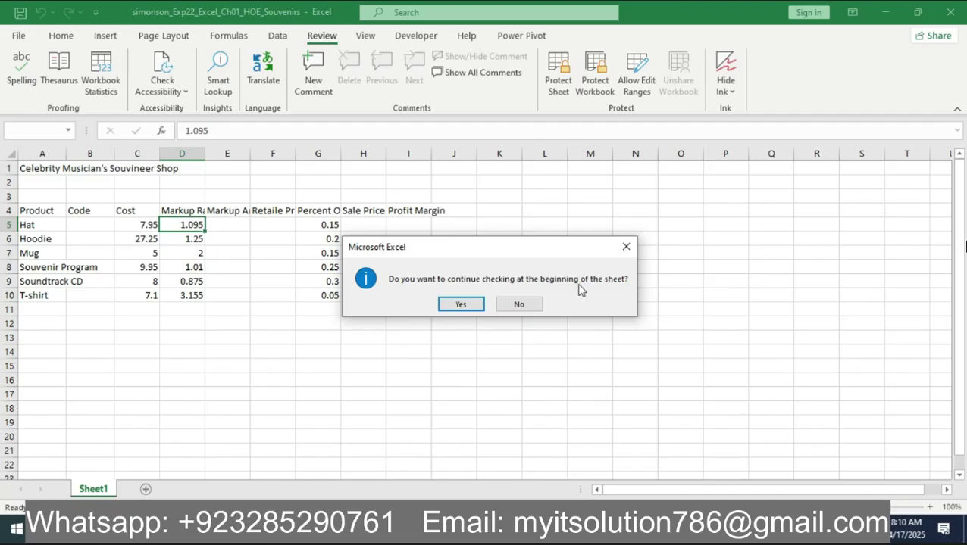
{"action": "left_click", "coordinate": [461, 306]}
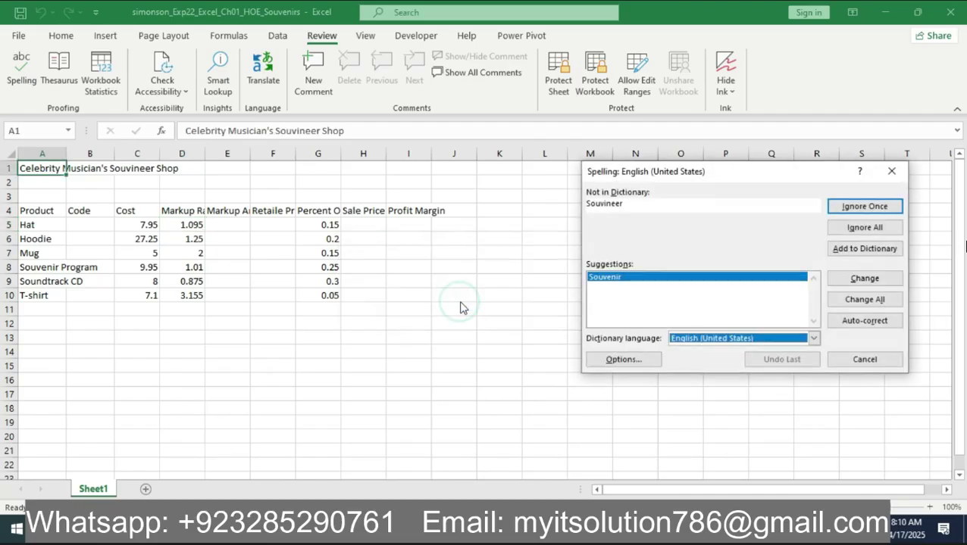
{"action": "left_click", "coordinate": [862, 301]}
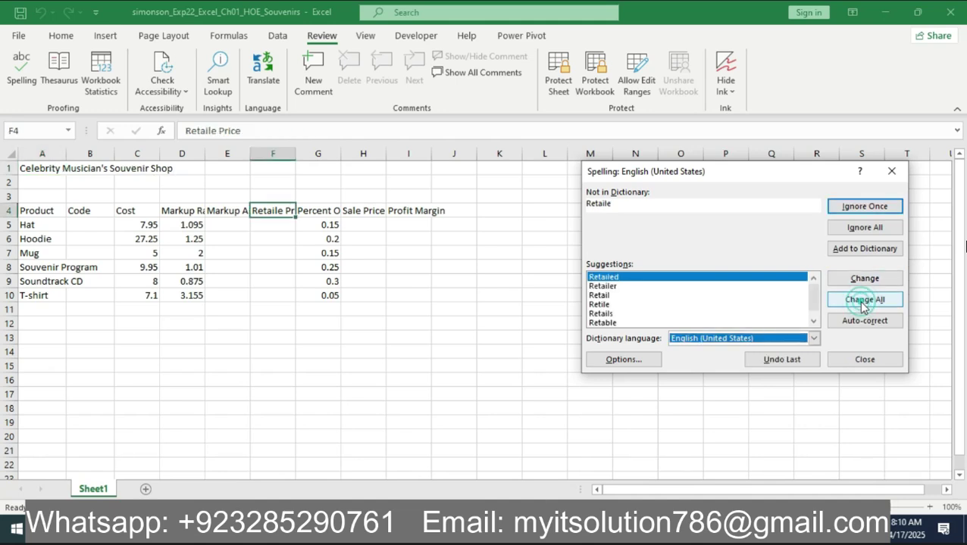
{"action": "left_click", "coordinate": [862, 303]}
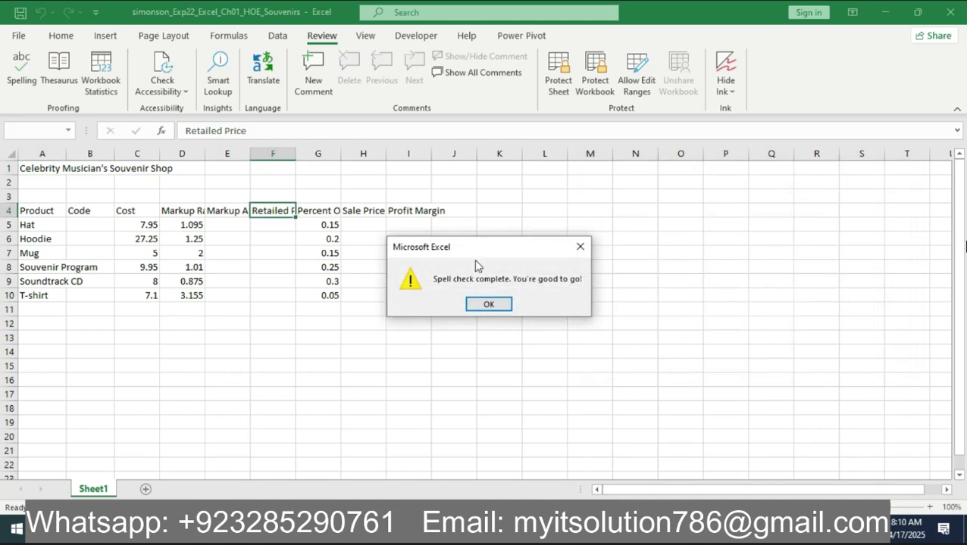
{"action": "left_click", "coordinate": [489, 305]}
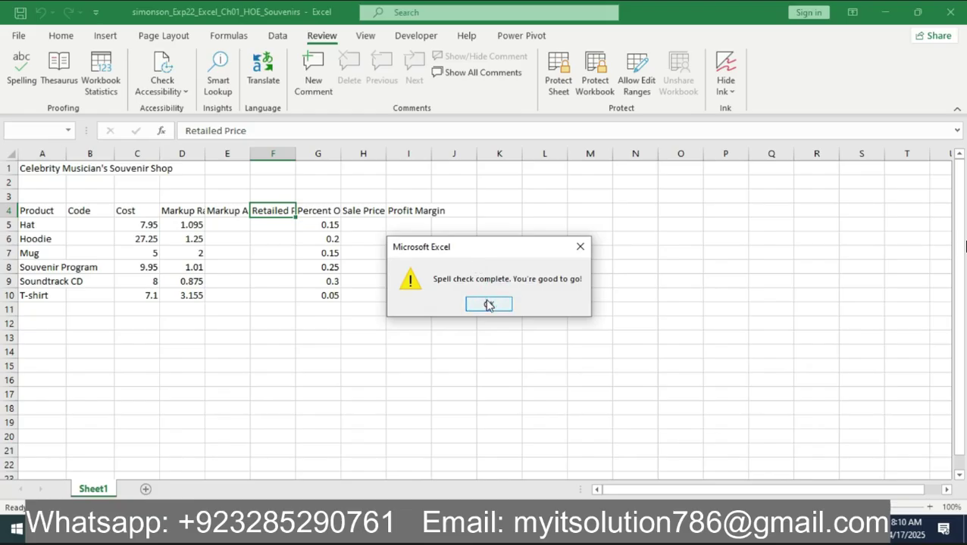
Step: Switch to Word and highlight the step 3 instructions about the Auto Fill product codes in yellow
{"action": "key", "text": "alt+Tab"}
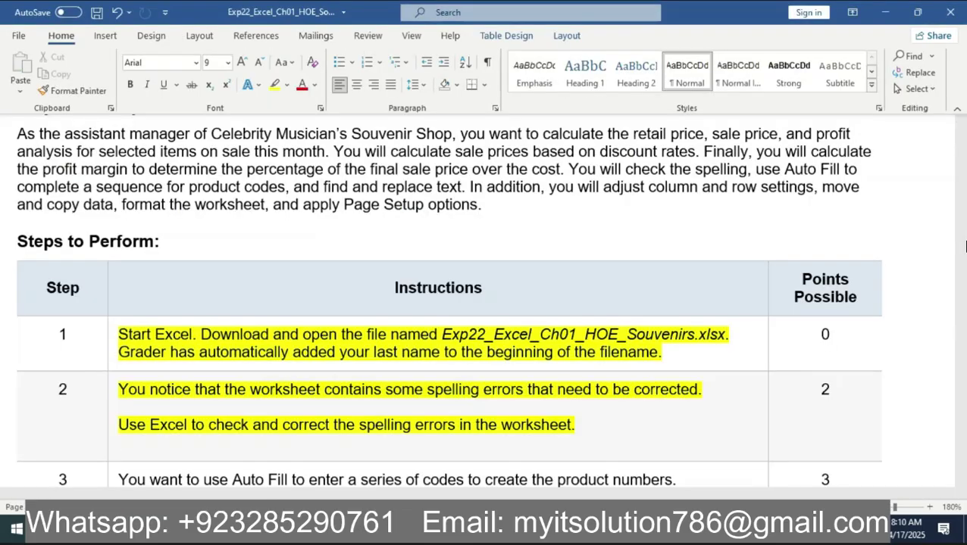
{"action": "left_click_drag", "start_coordinate": [960, 161], "coordinate": [960, 186]}
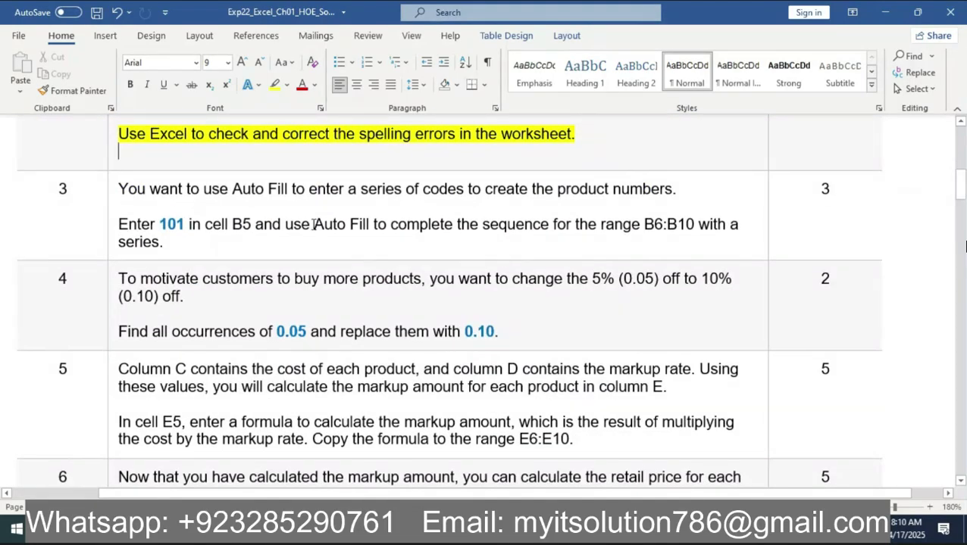
{"action": "left_click", "coordinate": [110, 200]}
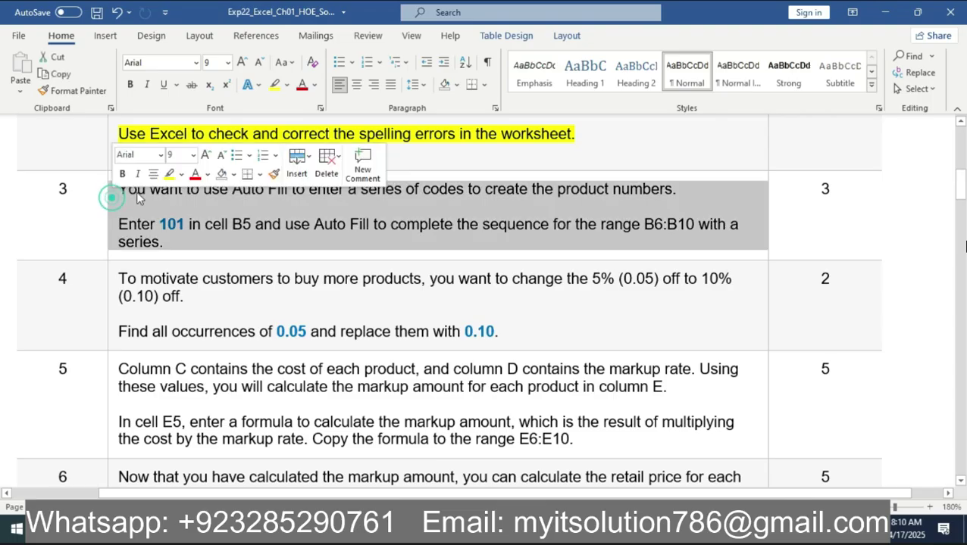
{"action": "left_click", "coordinate": [172, 174]}
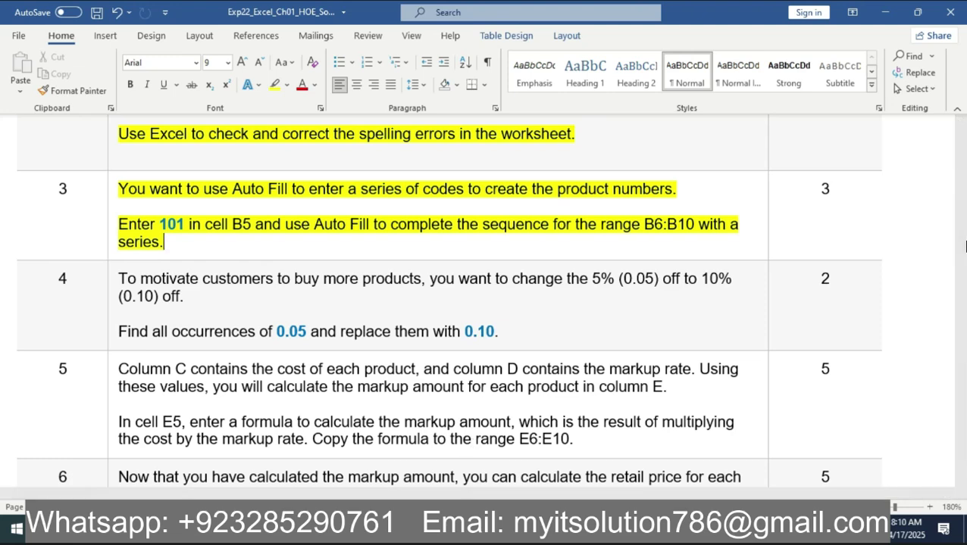
Step: Switch to Excel, enter 101 in cell B5 and Auto Fill B6:B10 as a series, rechecking the Word instructions
{"action": "key", "text": "alt+Tab"}
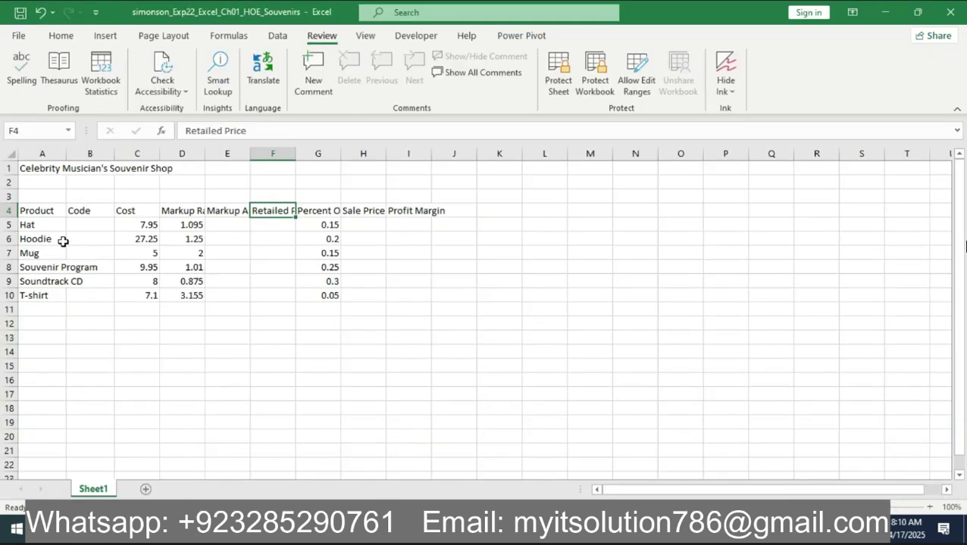
{"action": "left_click", "coordinate": [82, 221]}
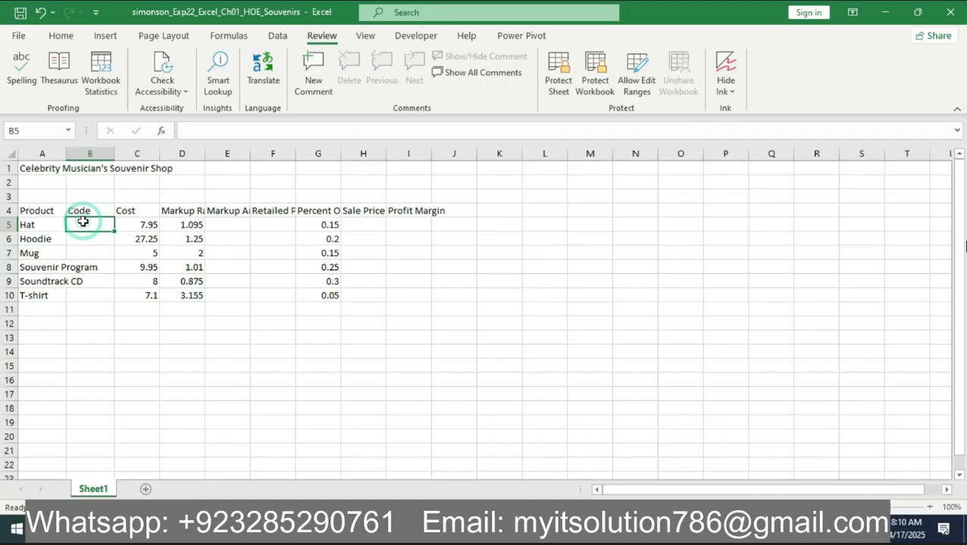
{"action": "type", "text": "101"}
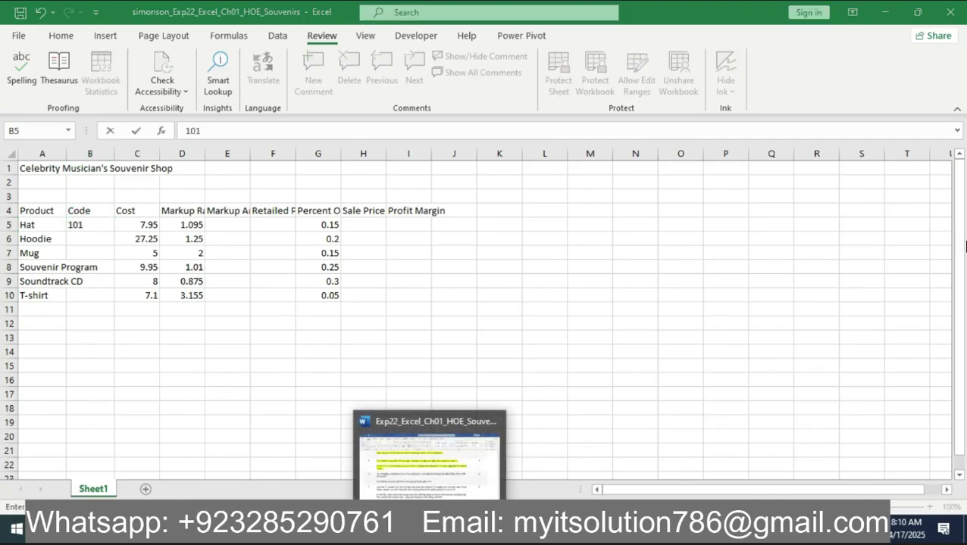
{"action": "left_click", "coordinate": [429, 533]}
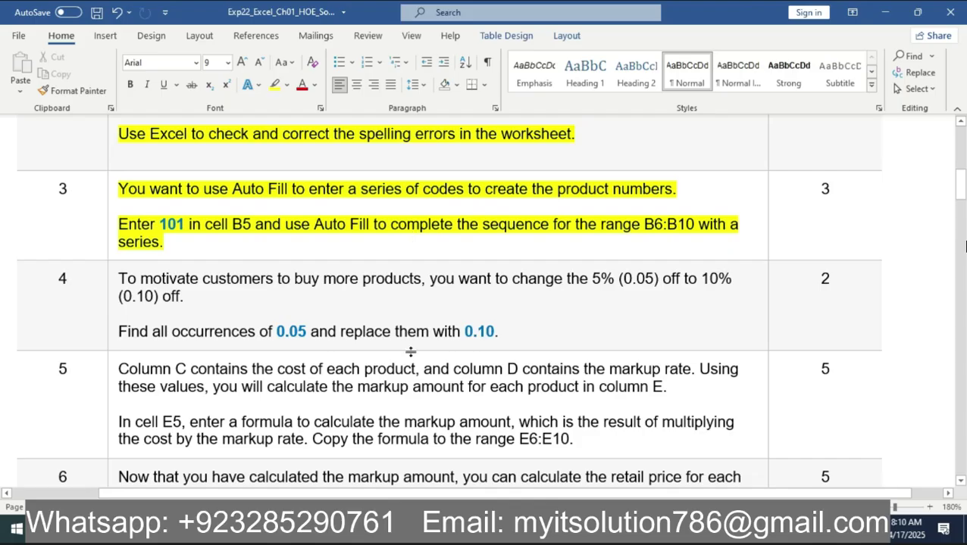
{"action": "key", "text": "alt+Tab"}
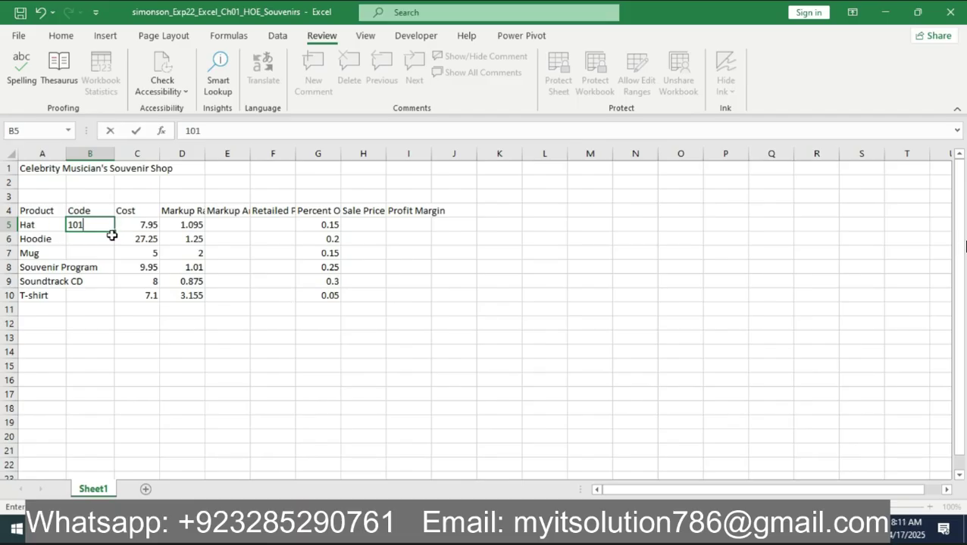
{"action": "left_click_drag", "start_coordinate": [115, 230], "coordinate": [113, 304]}
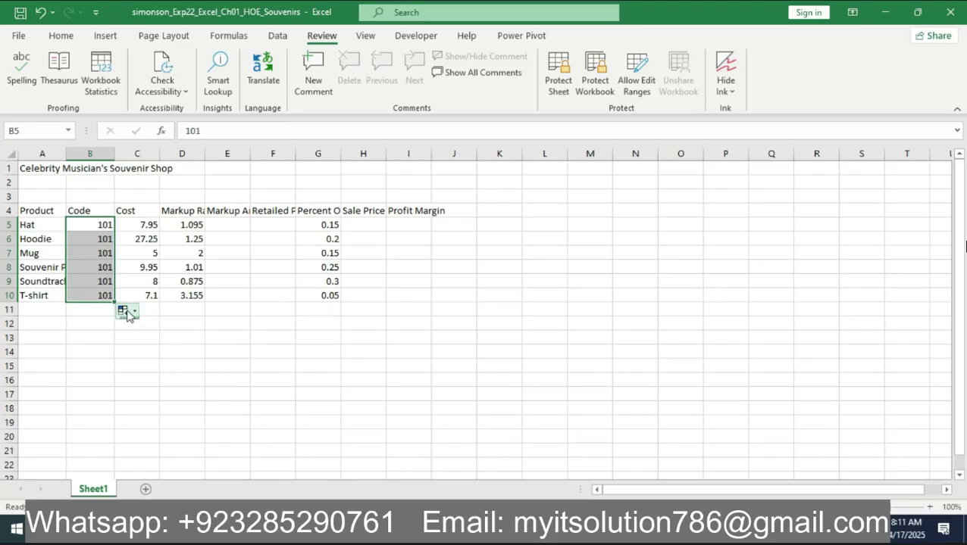
{"action": "left_click", "coordinate": [126, 313]}
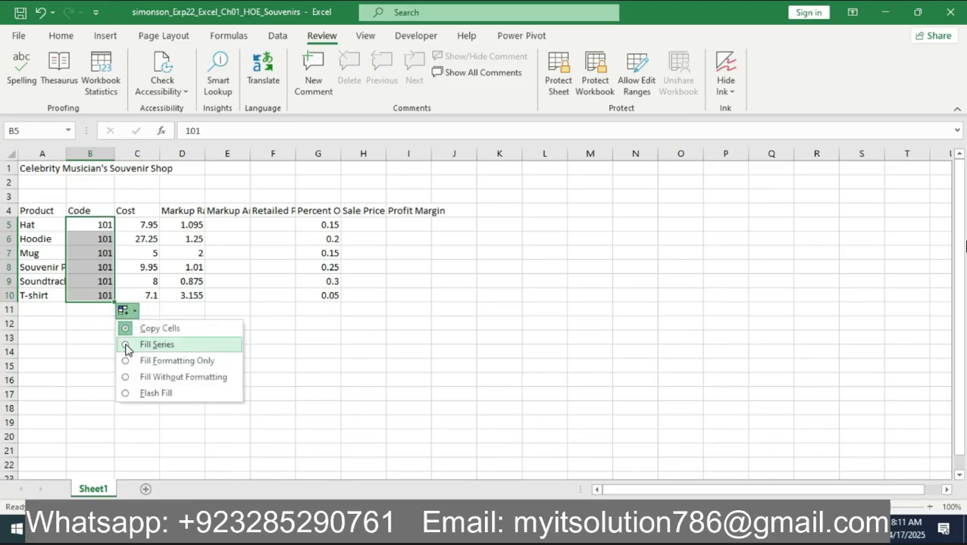
{"action": "left_click", "coordinate": [126, 347]}
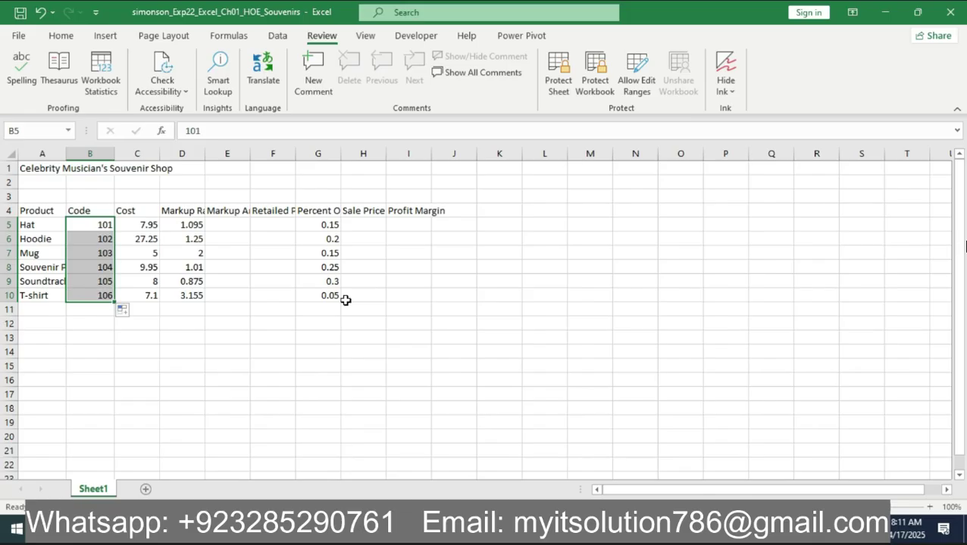
{"action": "left_click", "coordinate": [243, 334]}
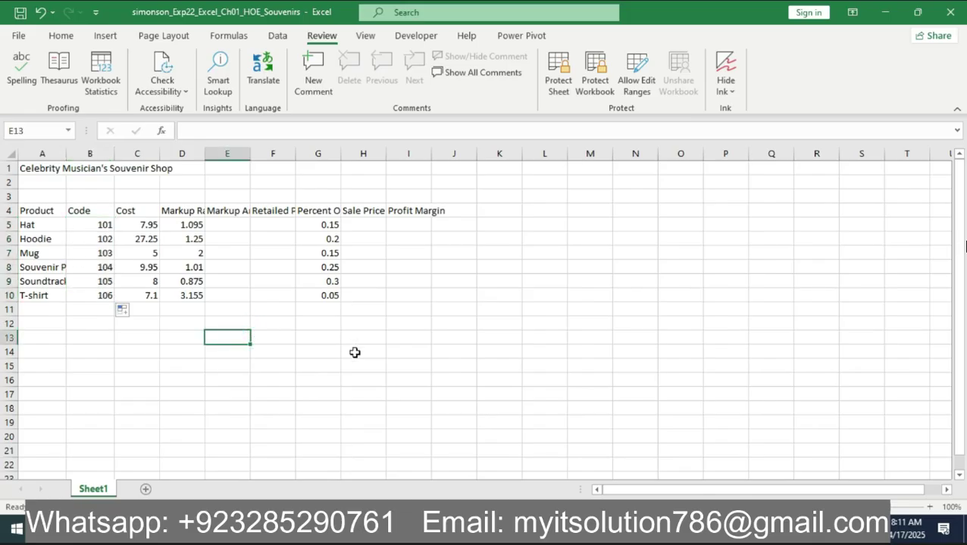
Step: Switch to Word and highlight the step 4 instructions about replacing the percent-off value in yellow
{"action": "left_click", "coordinate": [250, 529]}
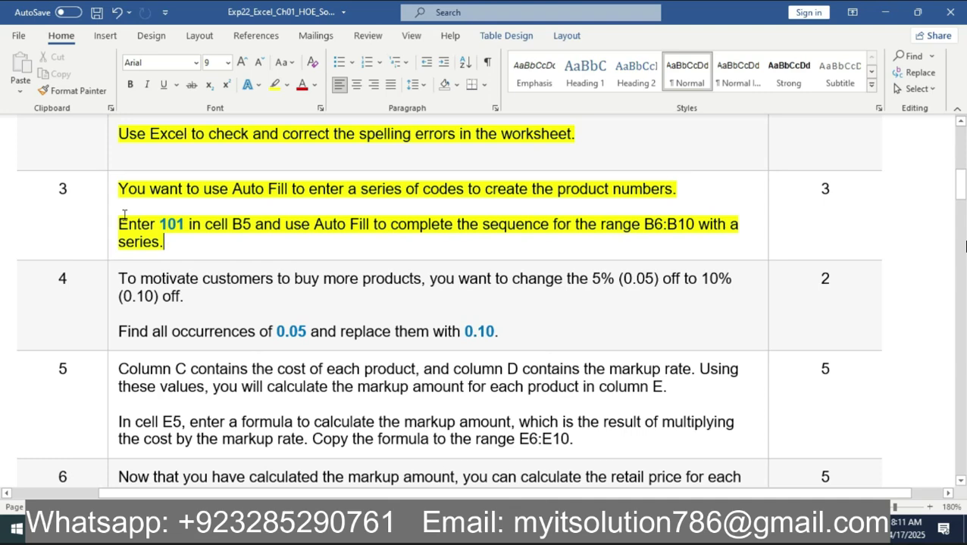
{"action": "left_click", "coordinate": [113, 293]}
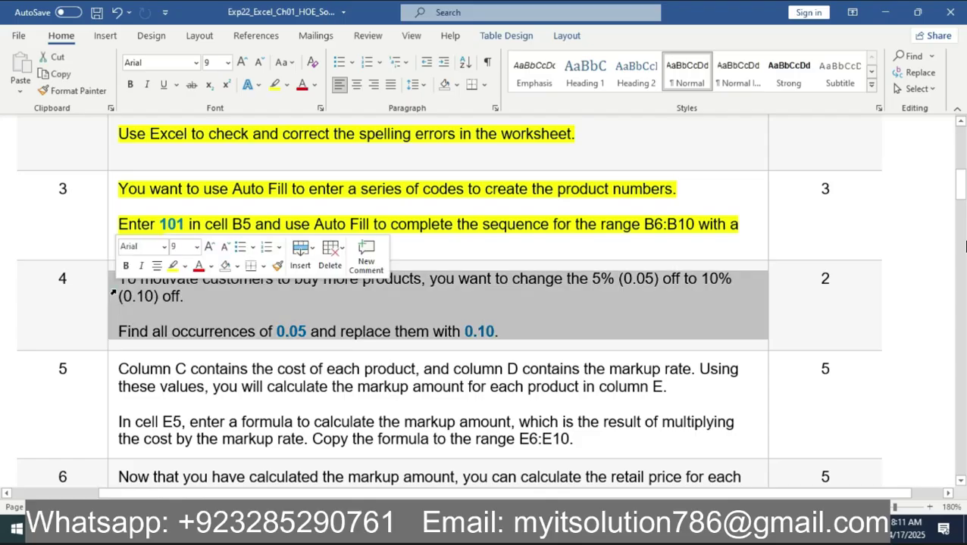
{"action": "left_click", "coordinate": [173, 266]}
{"action": "key", "text": "Right"}
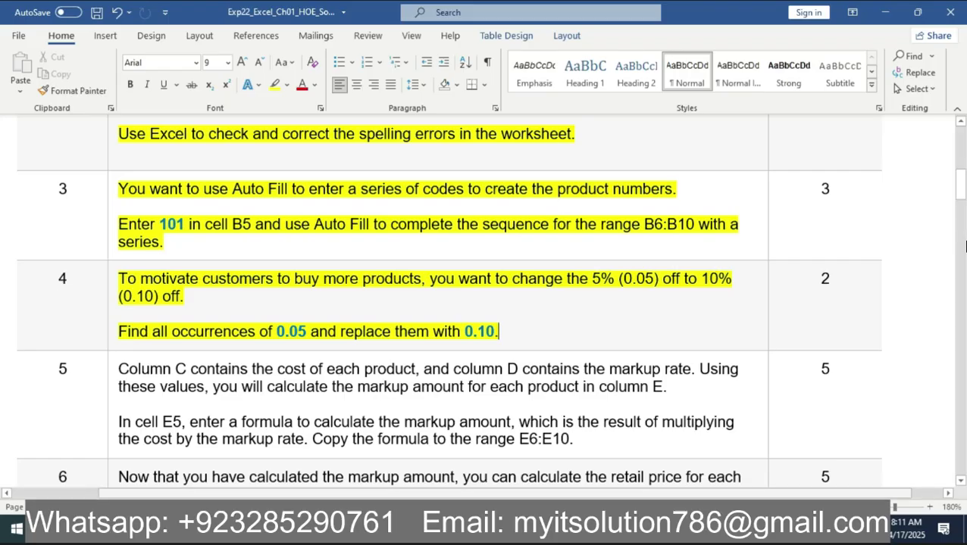
Step: Switch to Excel and use Find and Replace to change all occurrences of 0.05 in the worksheet to 0.10
{"action": "left_click", "coordinate": [463, 530]}
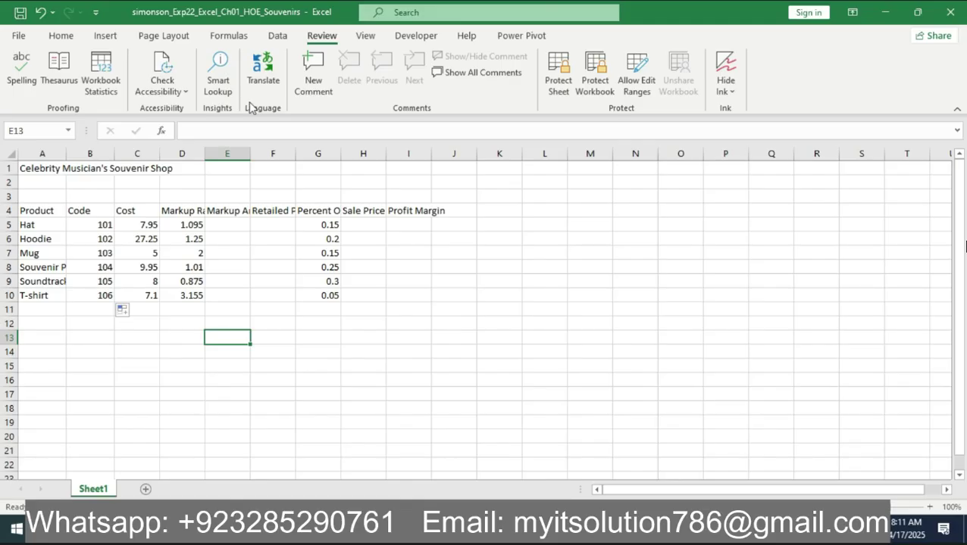
{"action": "left_click", "coordinate": [56, 36]}
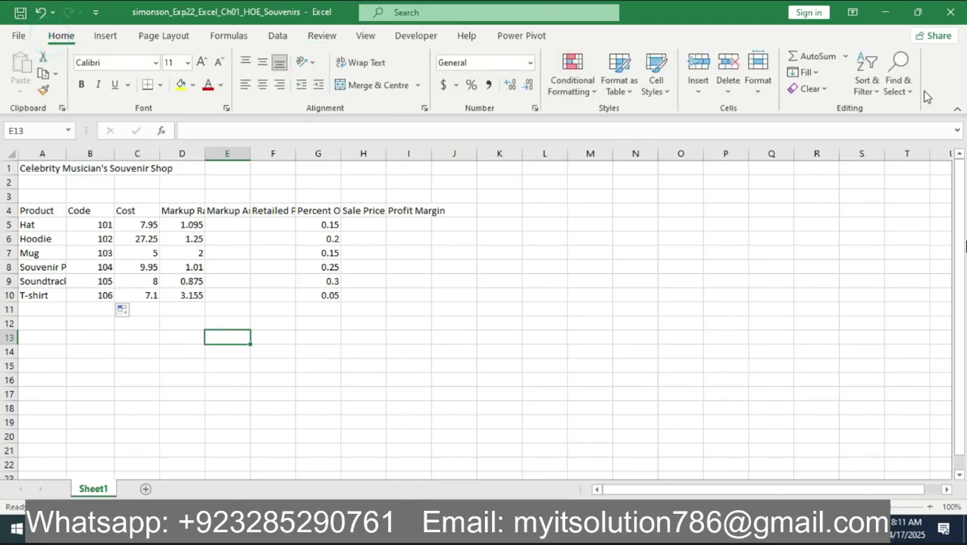
{"action": "left_click", "coordinate": [897, 82]}
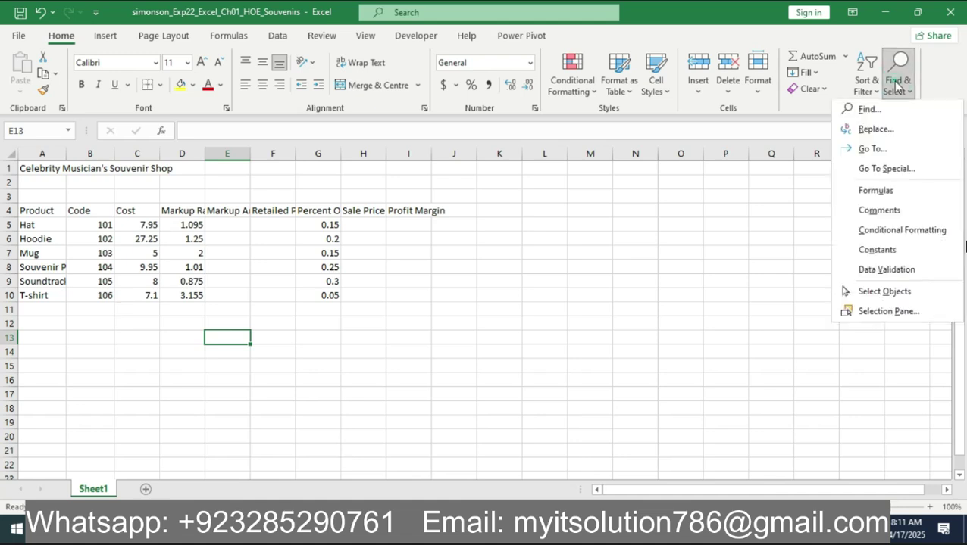
{"action": "left_click", "coordinate": [892, 134]}
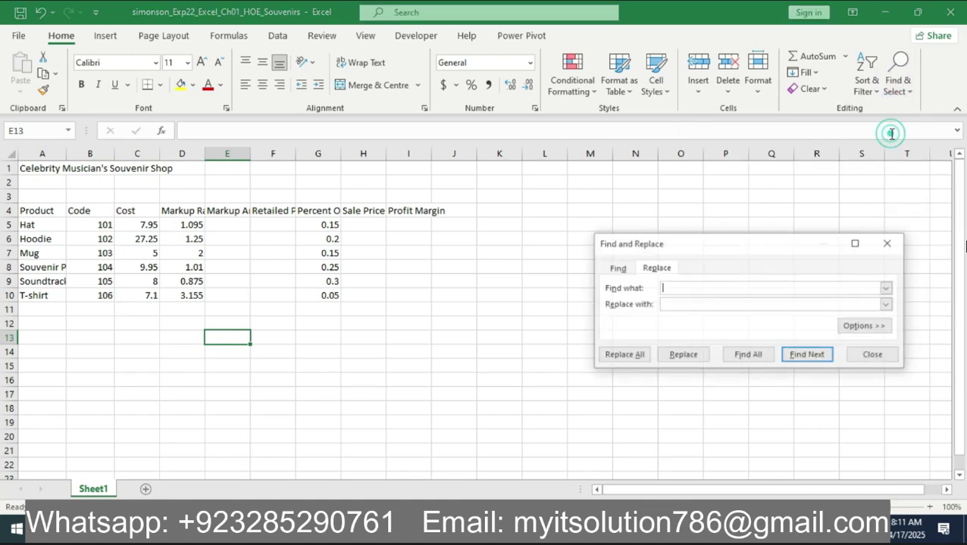
{"action": "left_click", "coordinate": [715, 288]}
{"action": "type", "text": "0"}
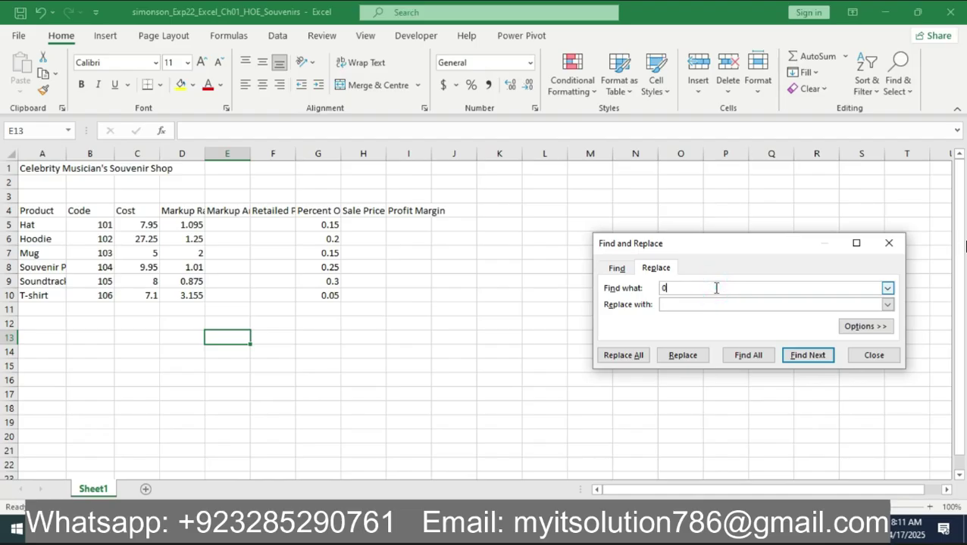
{"action": "type", "text": ".05"}
{"action": "left_click", "coordinate": [708, 304]}
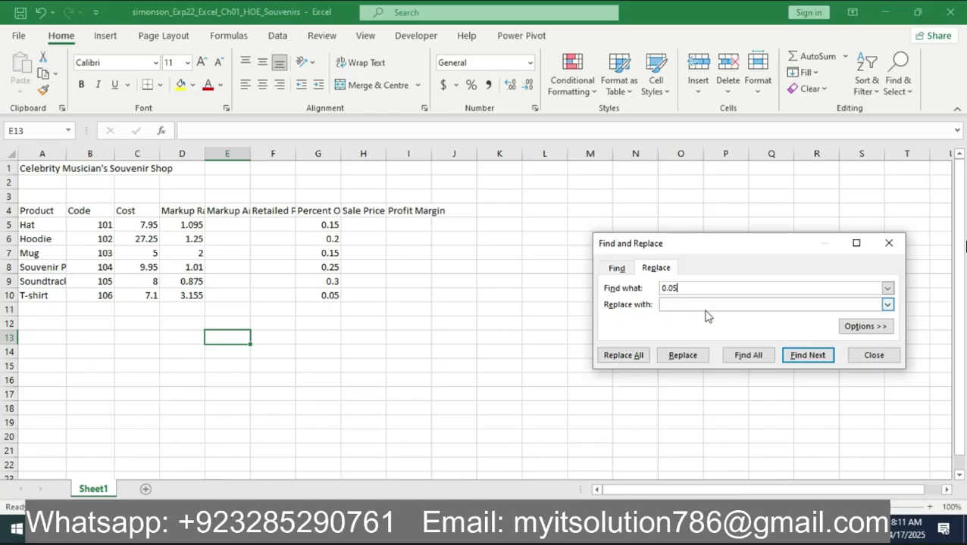
{"action": "left_click", "coordinate": [704, 304]}
{"action": "type", "text": "0"}
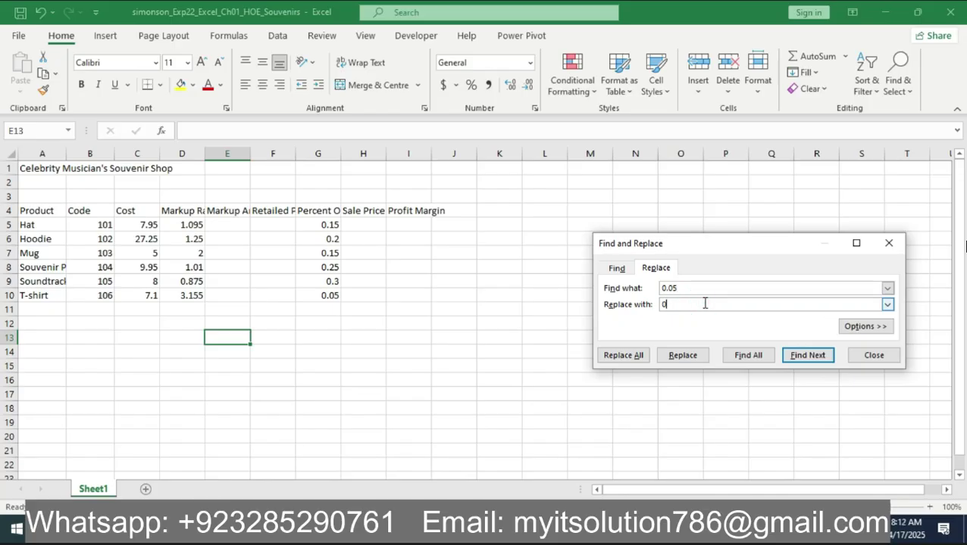
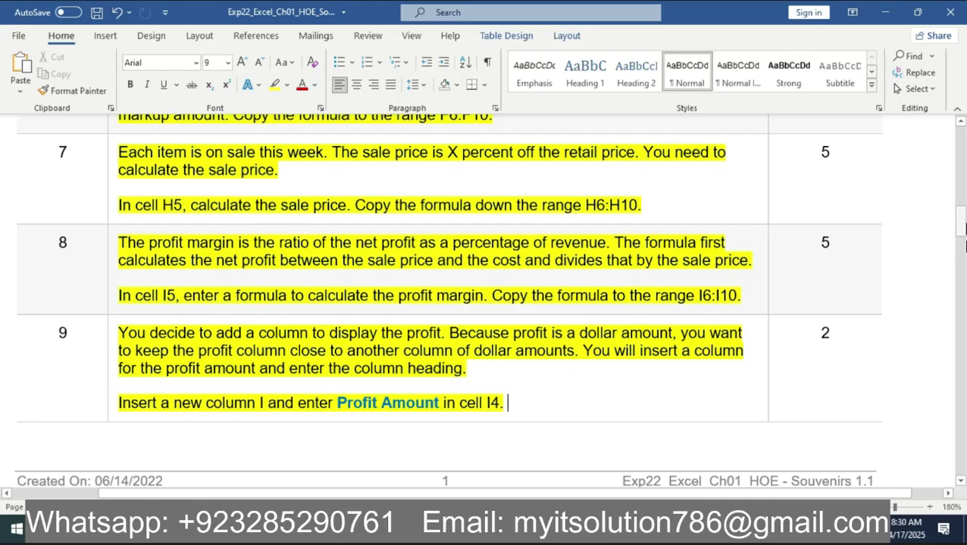
Step: In Word, highlight the step 10 instructions about the profit amount formula in bright green
{"action": "left_click_drag", "start_coordinate": [960, 216], "coordinate": [961, 261]}
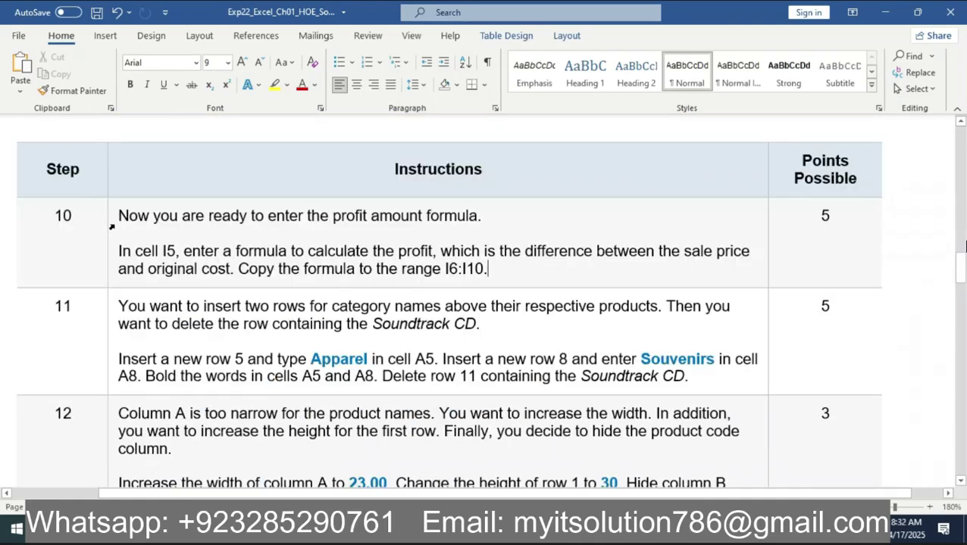
{"action": "left_click", "coordinate": [111, 221]}
{"action": "left_click", "coordinate": [182, 203]}
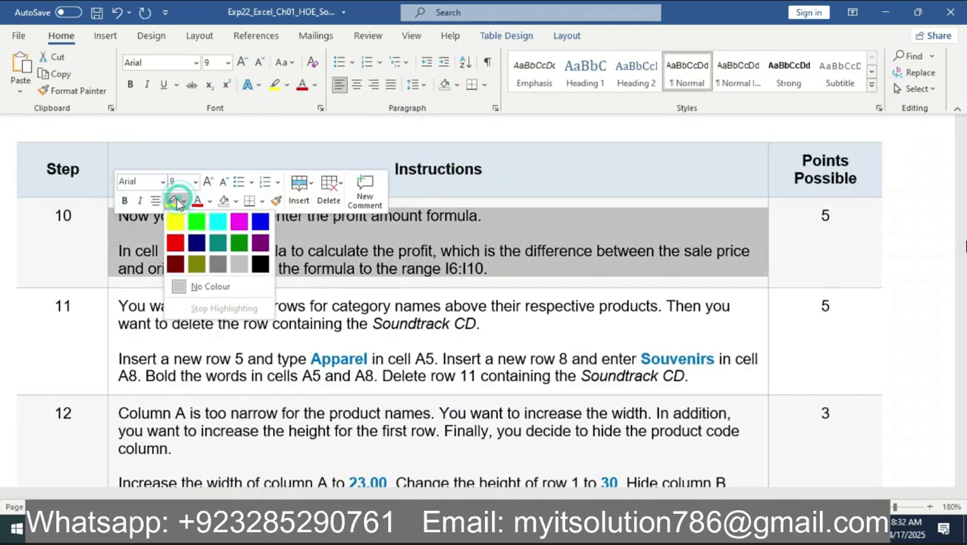
{"action": "left_click", "coordinate": [202, 231]}
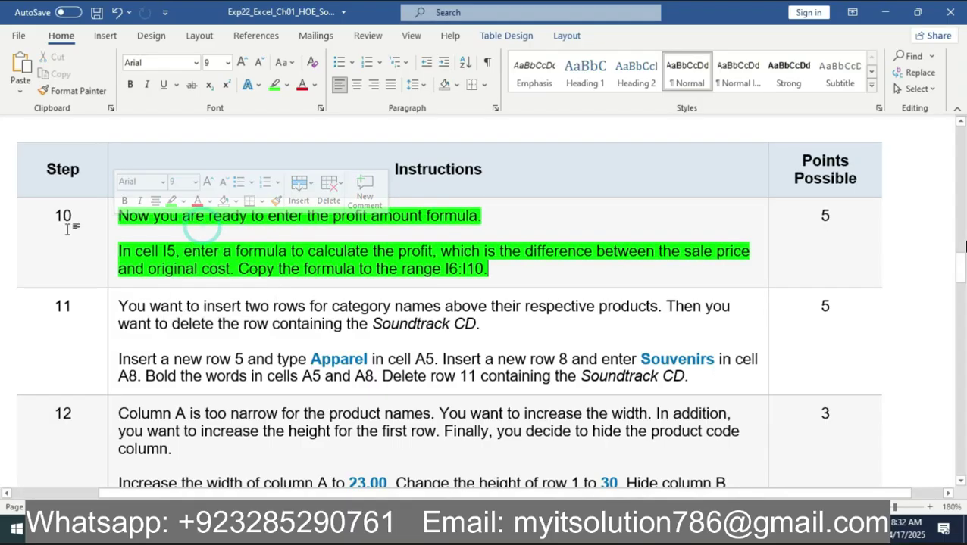
{"action": "left_click", "coordinate": [67, 227]}
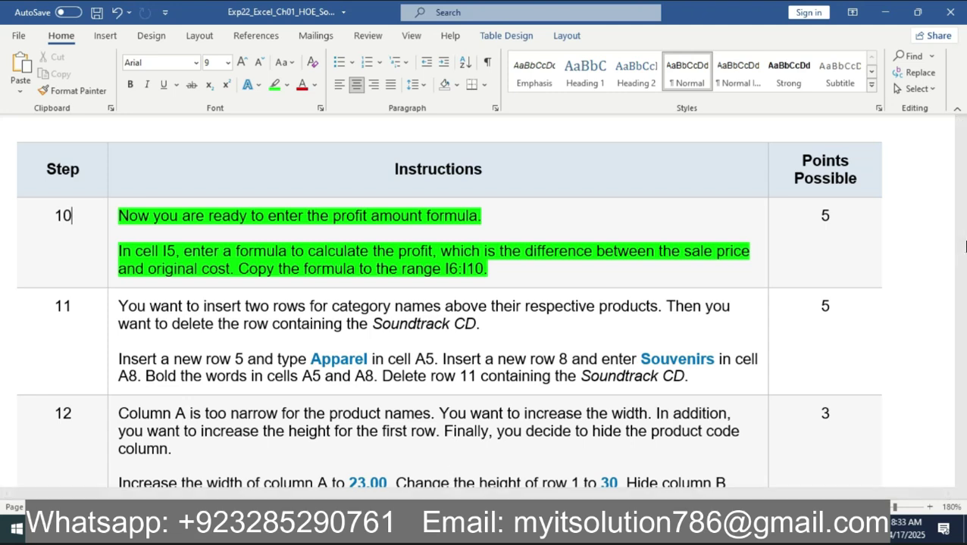
Step: Switch to Excel and enter the formula =H5-G5 in cell I5 for the hat's profit amount
{"action": "left_click", "coordinate": [464, 455]}
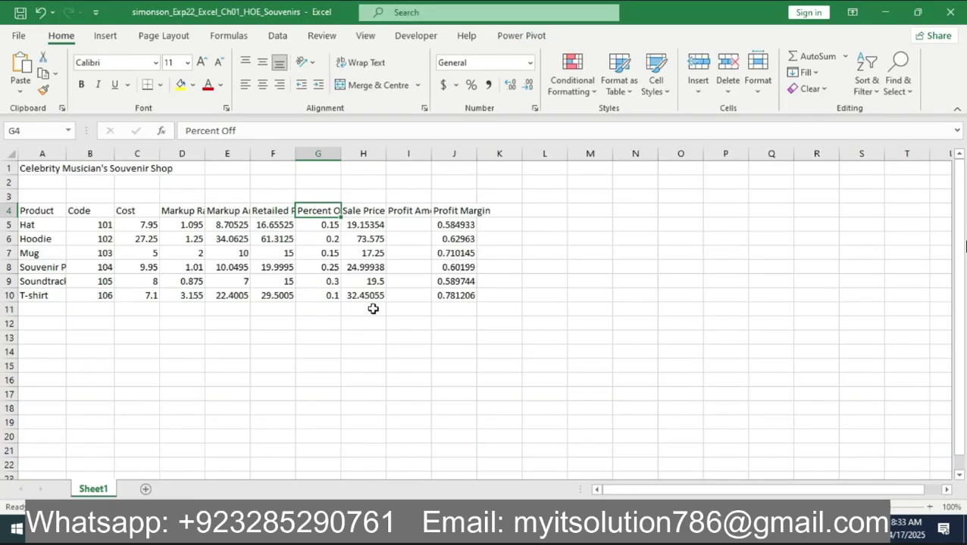
{"action": "left_click", "coordinate": [403, 225]}
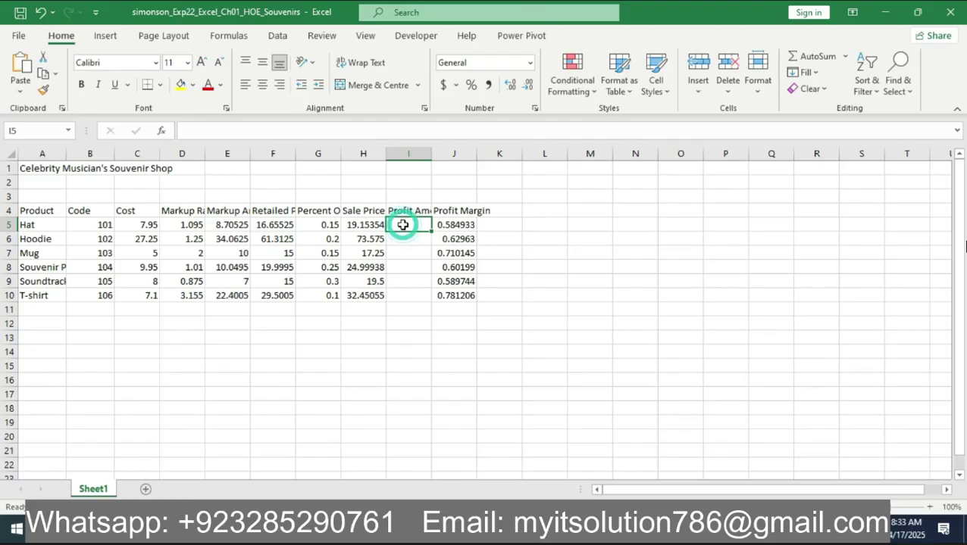
{"action": "type", "text": "="}
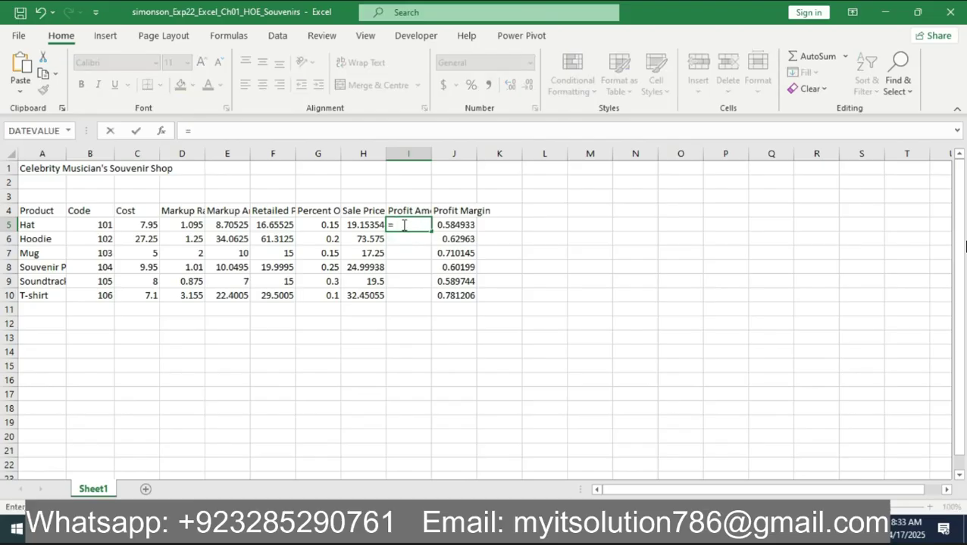
{"action": "left_click", "coordinate": [358, 227]}
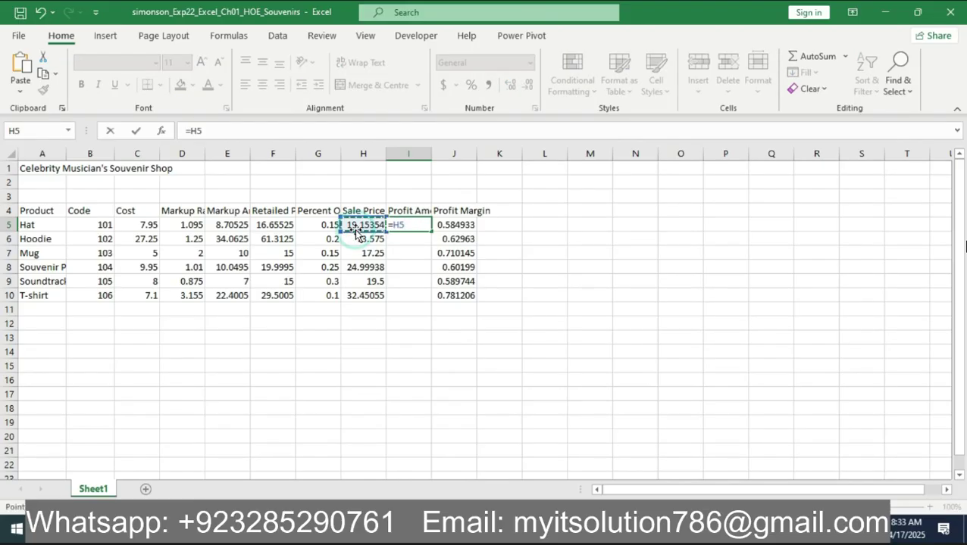
{"action": "type", "text": "-"}
{"action": "left_click", "coordinate": [309, 224]}
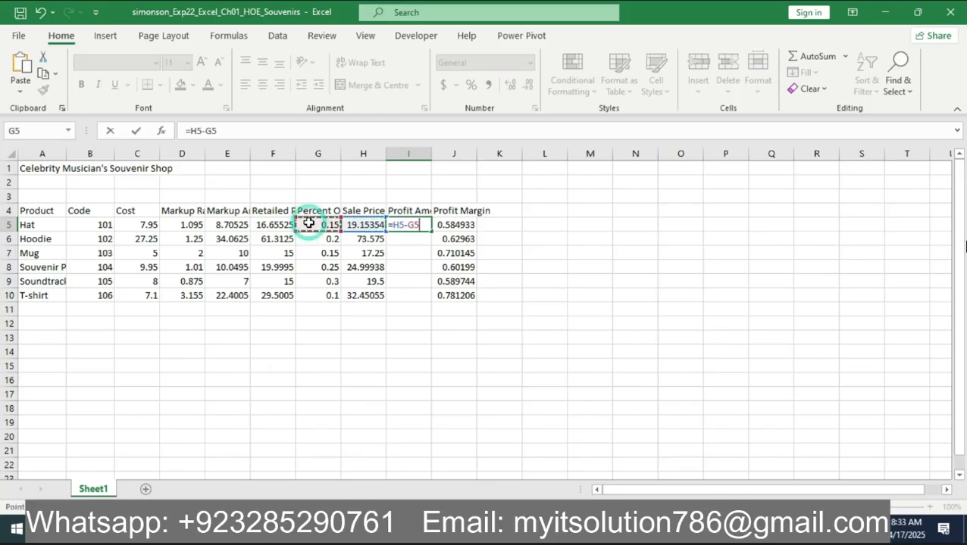
{"action": "key", "text": "Return"}
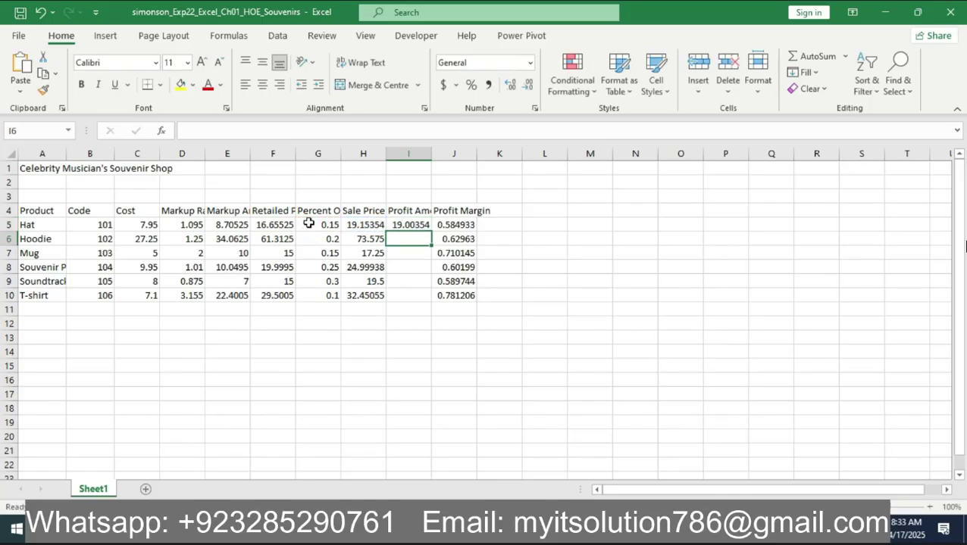
Step: Copy the profit amount formula from I5 down to the range I6:I10
{"action": "left_click", "coordinate": [419, 225]}
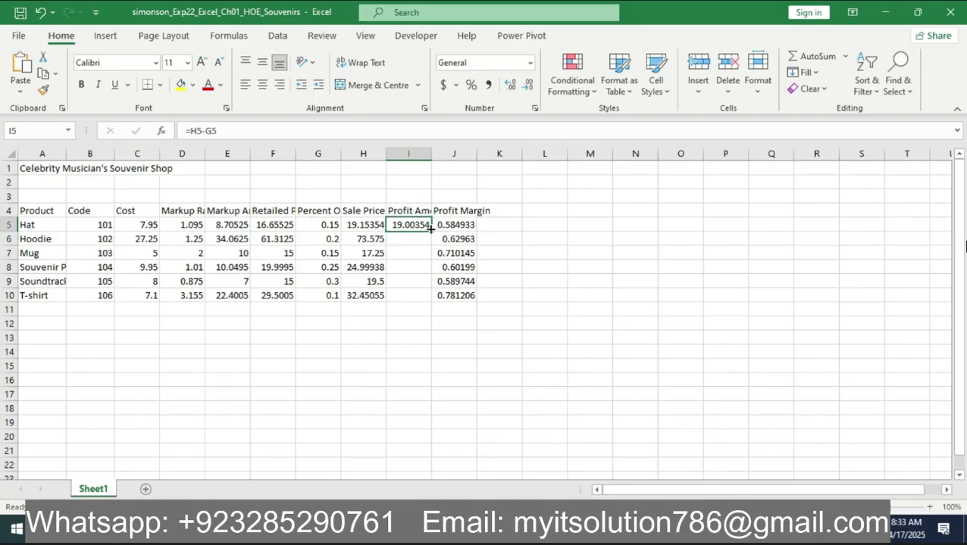
{"action": "left_click_drag", "start_coordinate": [430, 228], "coordinate": [435, 307]}
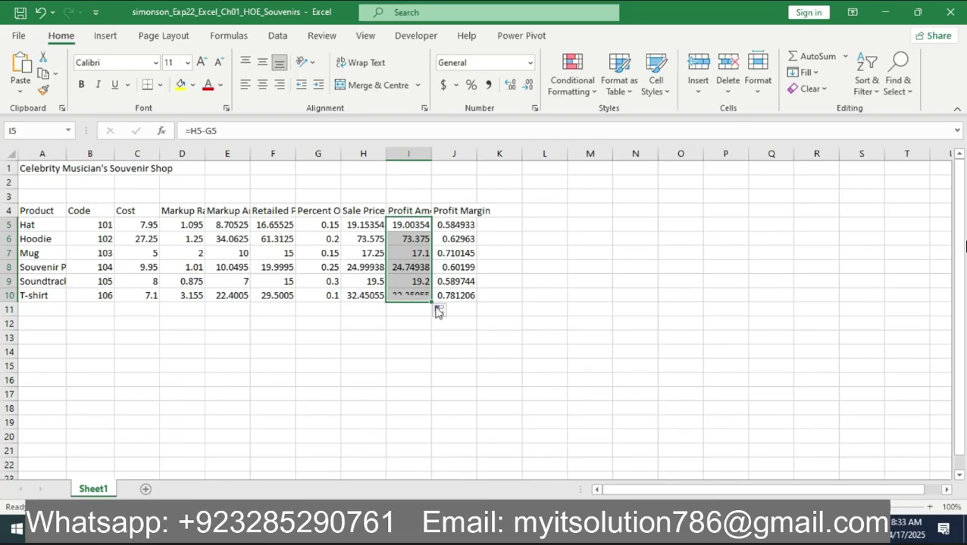
{"action": "left_click", "coordinate": [404, 345]}
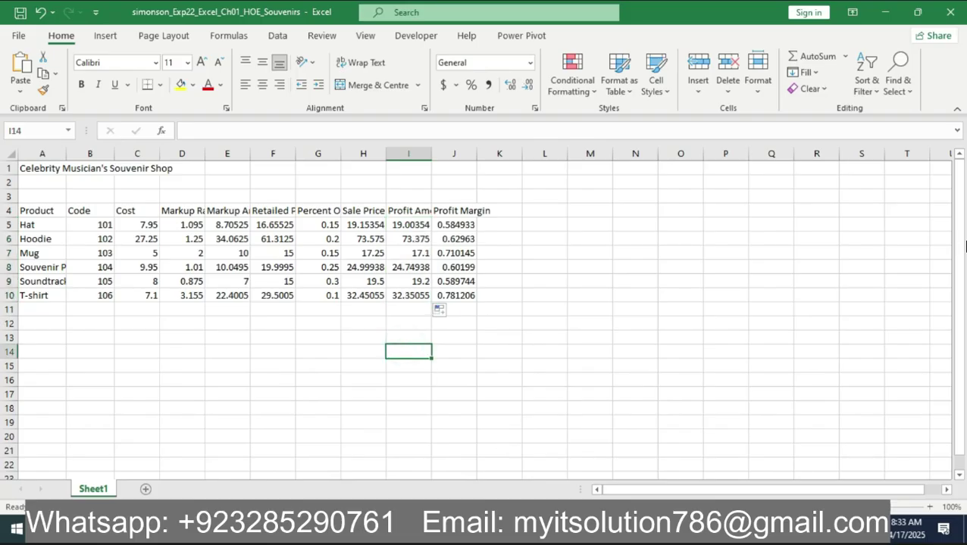
Step: Switch to Word and highlight the step 11 instructions about inserting category rows in bright green
{"action": "key", "text": "alt+Tab"}
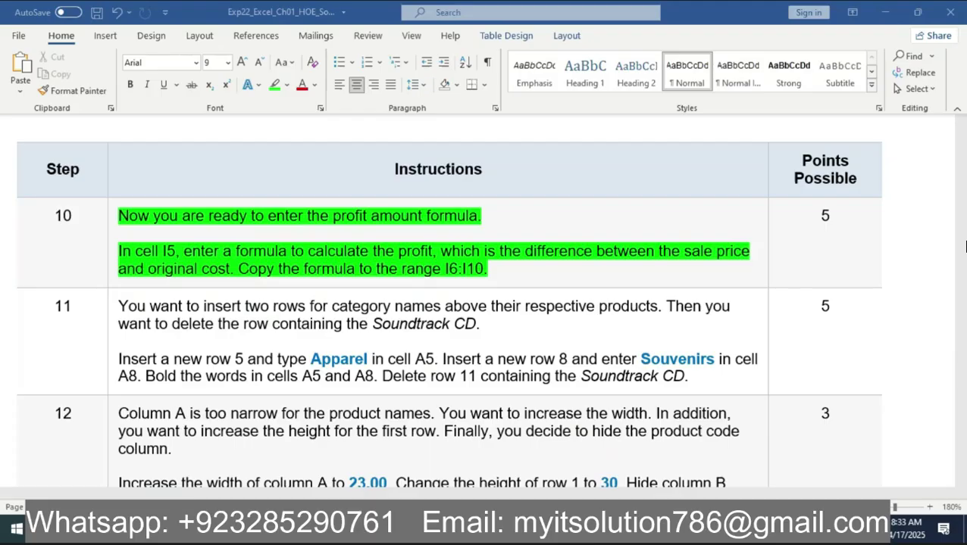
{"action": "left_click", "coordinate": [113, 356]}
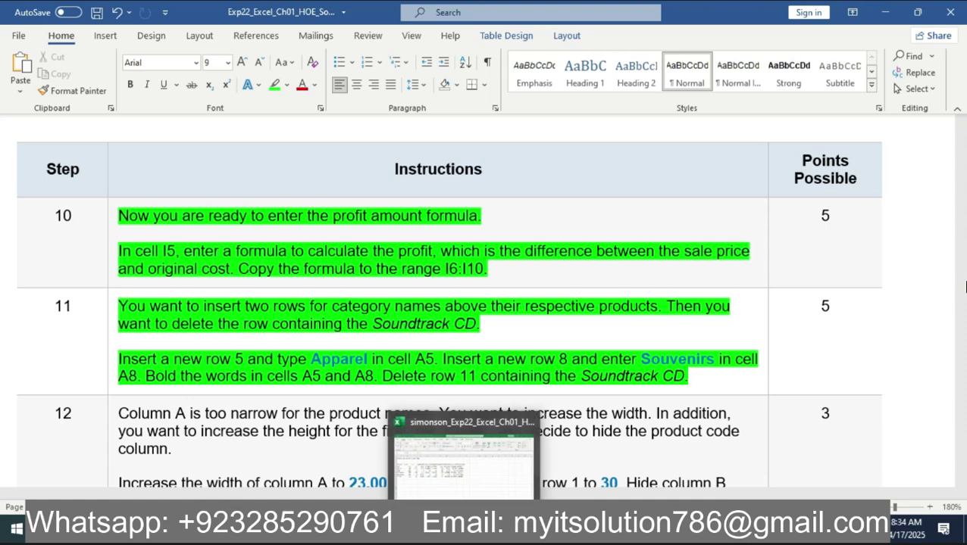
Step: Switch to Excel and insert a new row 5 above Hat and a new row 8 above Mug
{"action": "left_click", "coordinate": [568, 534]}
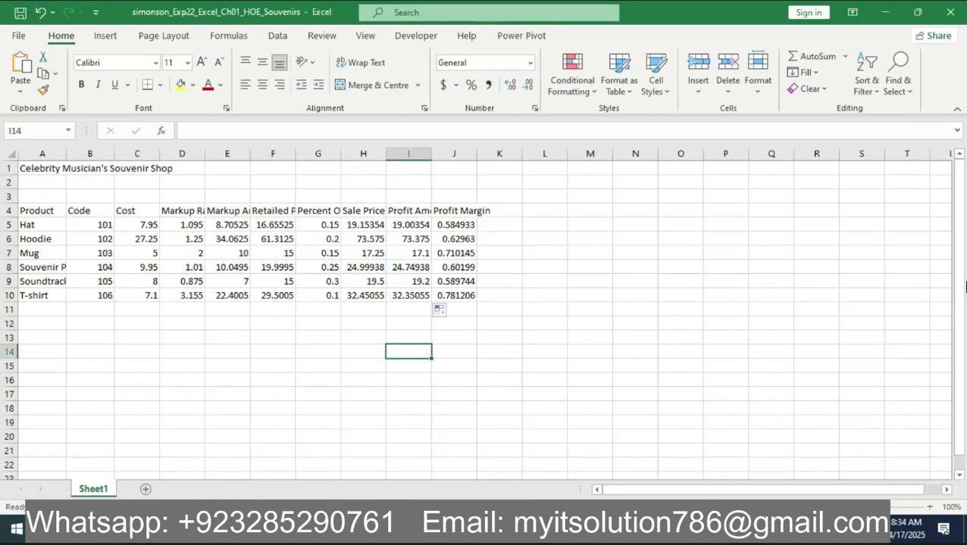
{"action": "left_click", "coordinate": [5, 225]}
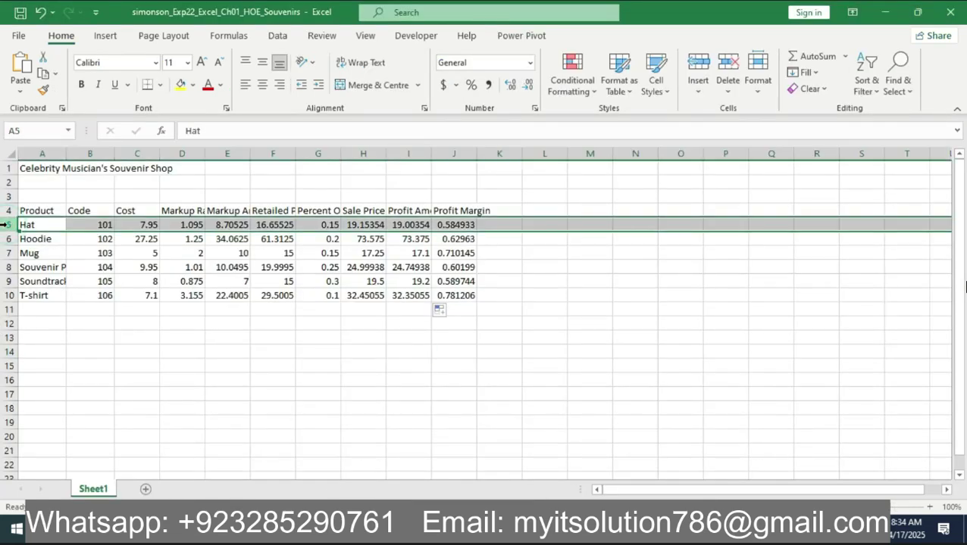
{"action": "right_click", "coordinate": [4, 225]}
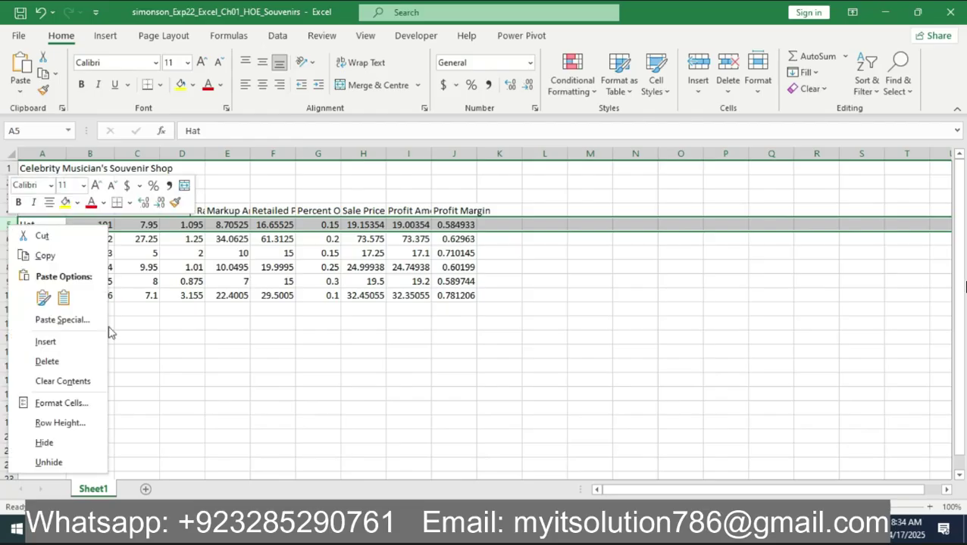
{"action": "left_click", "coordinate": [46, 341]}
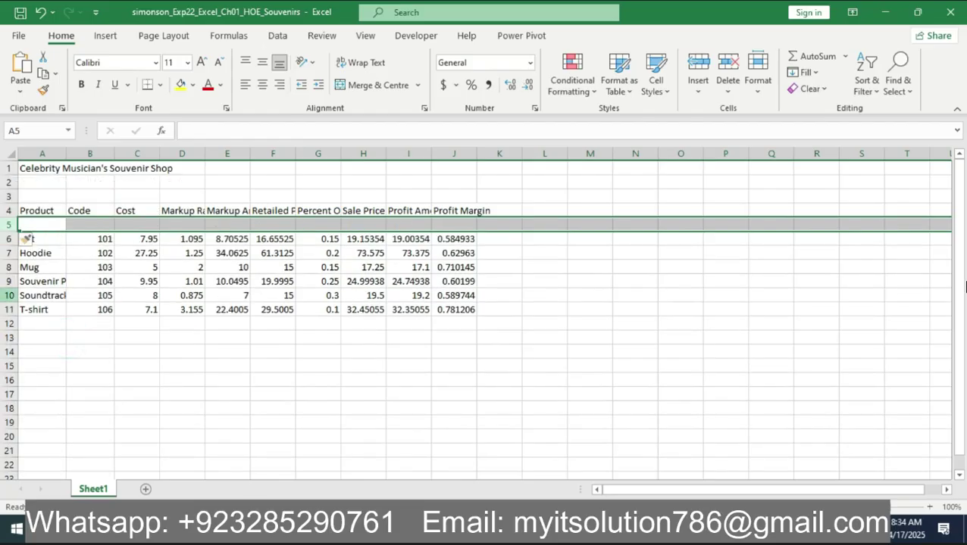
{"action": "left_click", "coordinate": [9, 268]}
{"action": "right_click", "coordinate": [9, 268]}
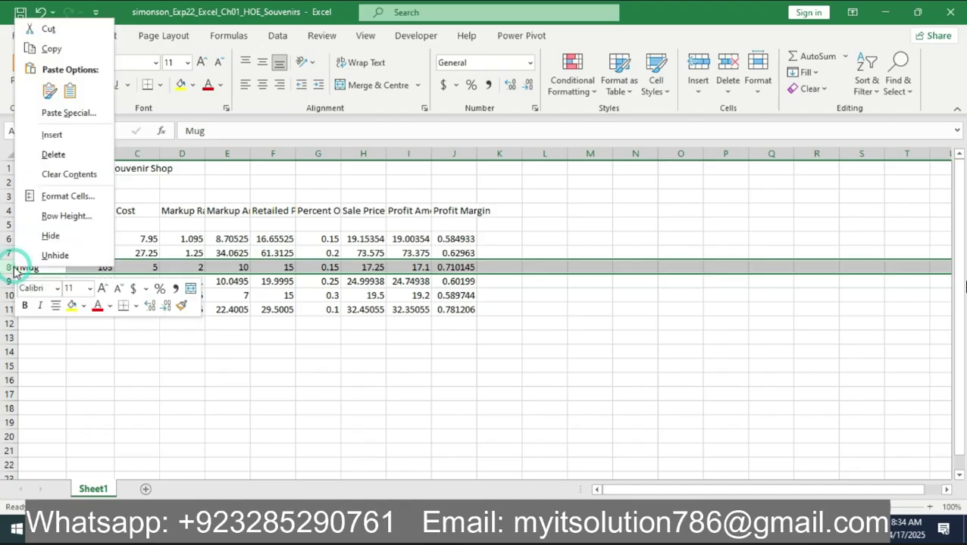
{"action": "left_click", "coordinate": [52, 135]}
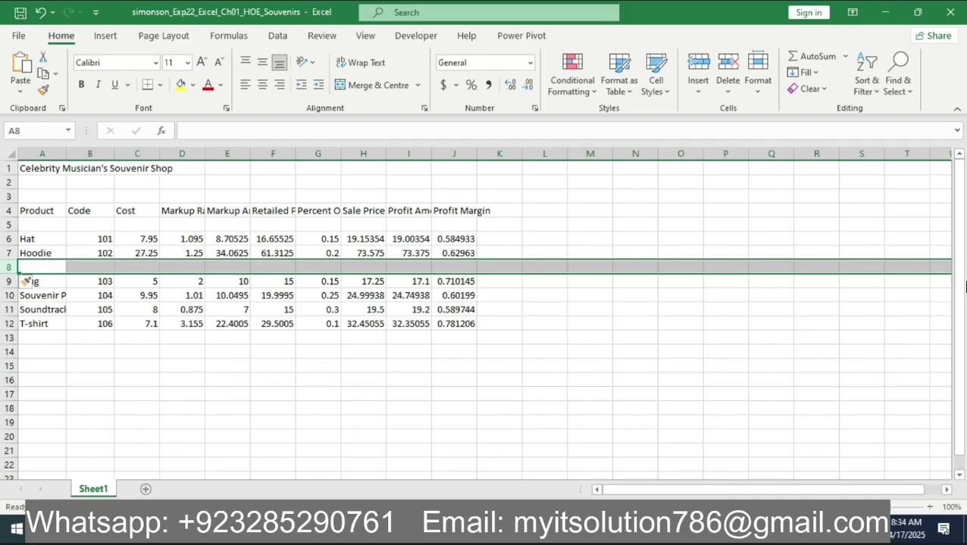
Step: Copy the word Apparel from the step 11 instructions in Word and paste it into cell A5 in Excel
{"action": "mouse_move", "coordinate": [402, 399]}
{"action": "left_click", "coordinate": [432, 452]}
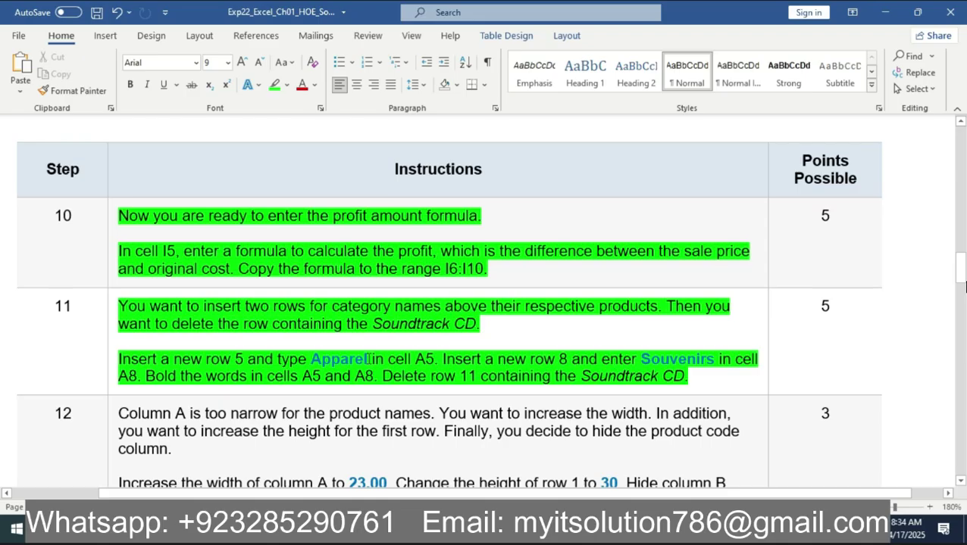
{"action": "left_click_drag", "start_coordinate": [369, 359], "coordinate": [312, 362]}
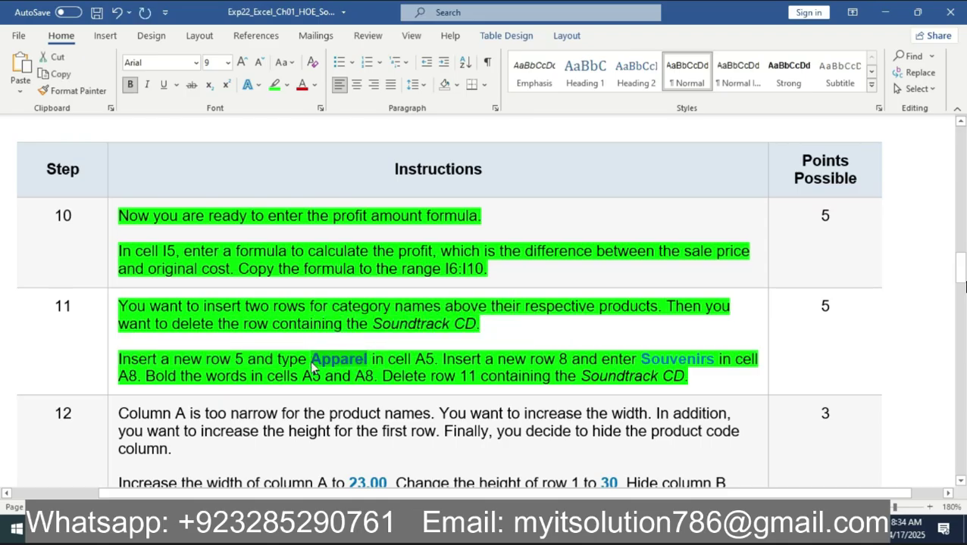
{"action": "left_click", "coordinate": [965, 286]}
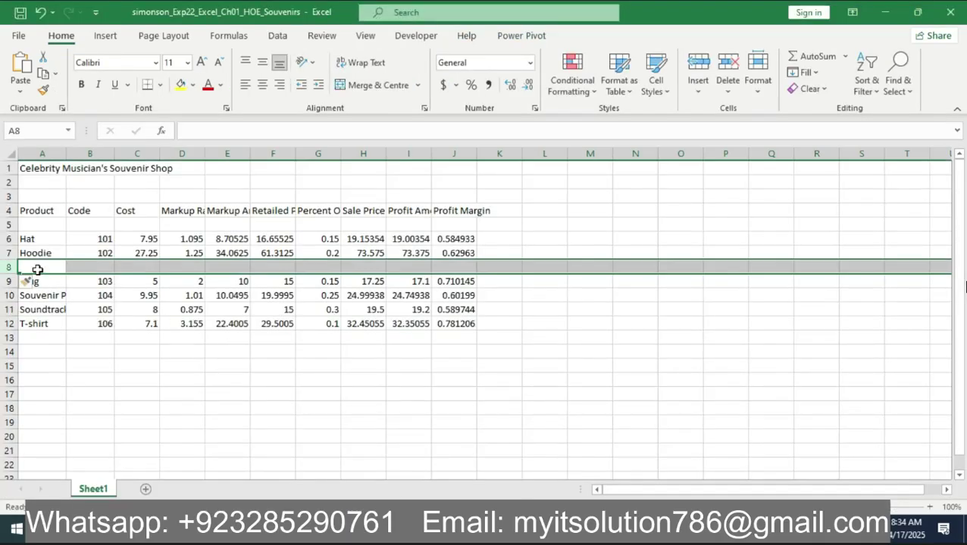
{"action": "left_click", "coordinate": [37, 225]}
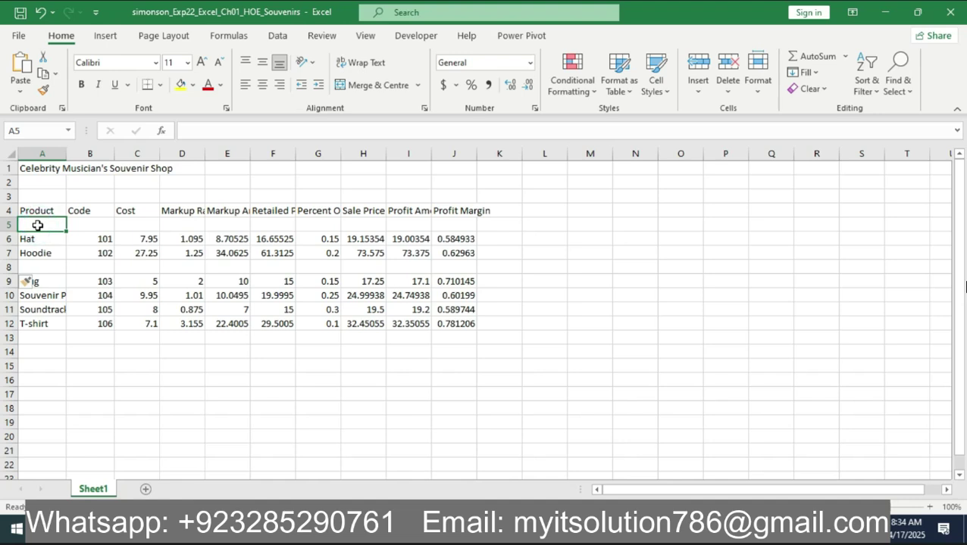
{"action": "key", "text": "ctrl+v"}
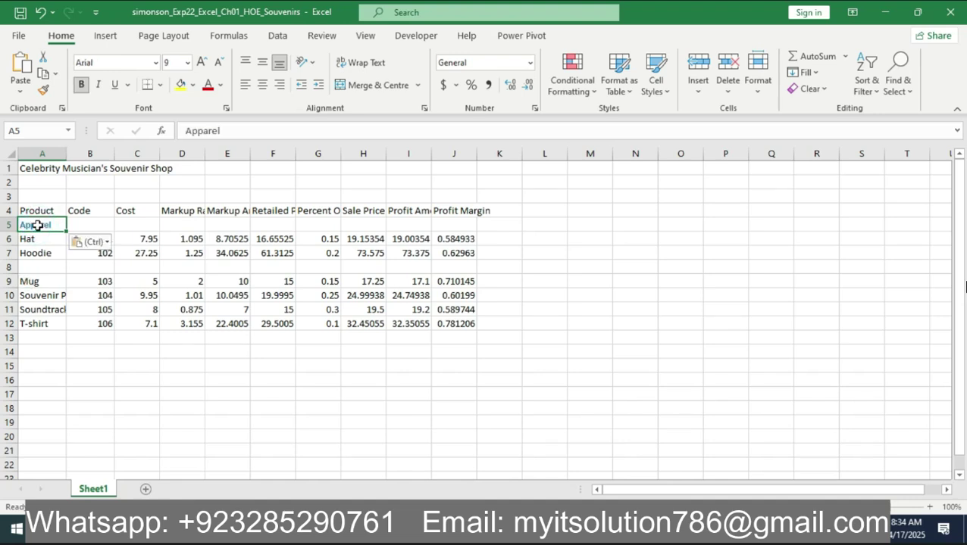
Step: Copy the word Souvenirs from the step 11 instructions in Word and paste it into cell A8 in Excel
{"action": "key", "text": "alt+Tab"}
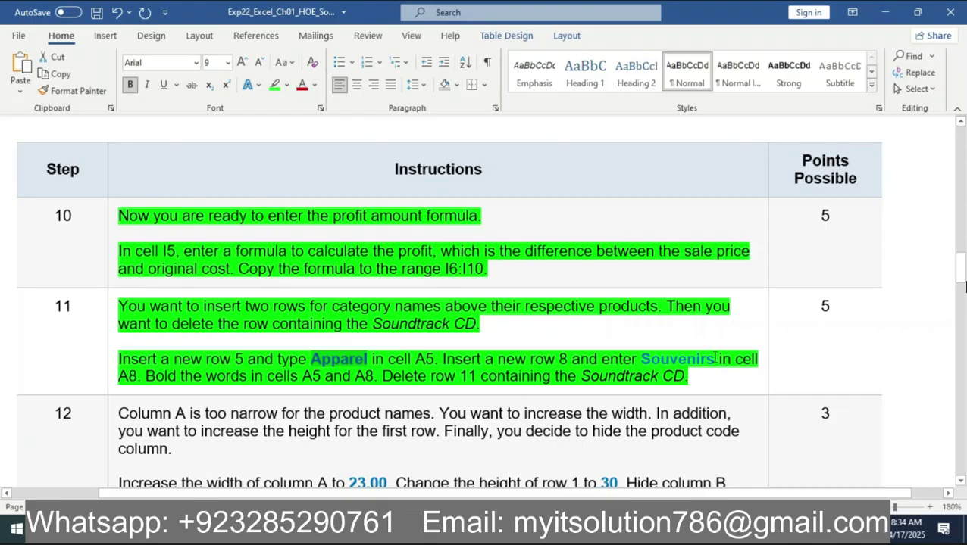
{"action": "left_click_drag", "start_coordinate": [715, 356], "coordinate": [638, 361]}
{"action": "key", "text": "ctrl+c"}
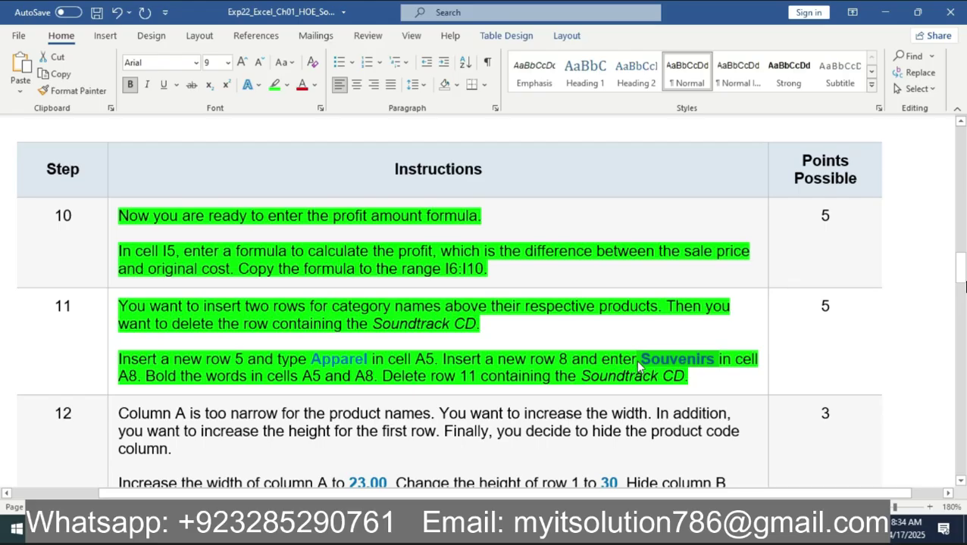
{"action": "key", "text": "alt+Tab"}
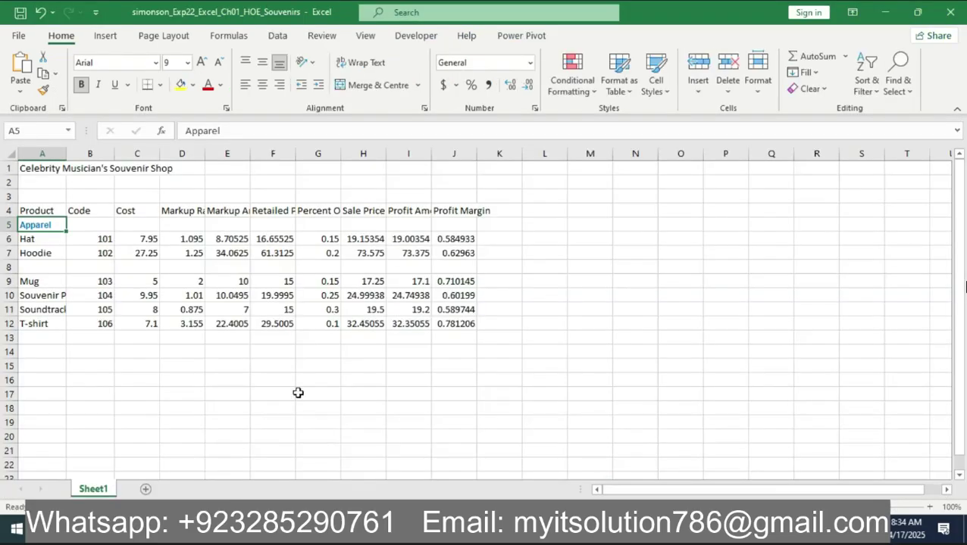
{"action": "left_click", "coordinate": [23, 269]}
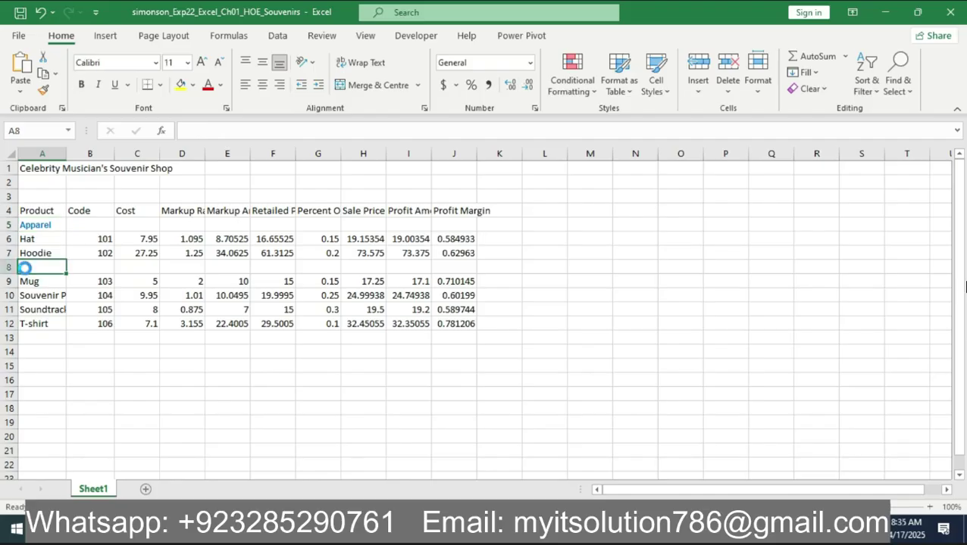
{"action": "key", "text": "ctrl+v"}
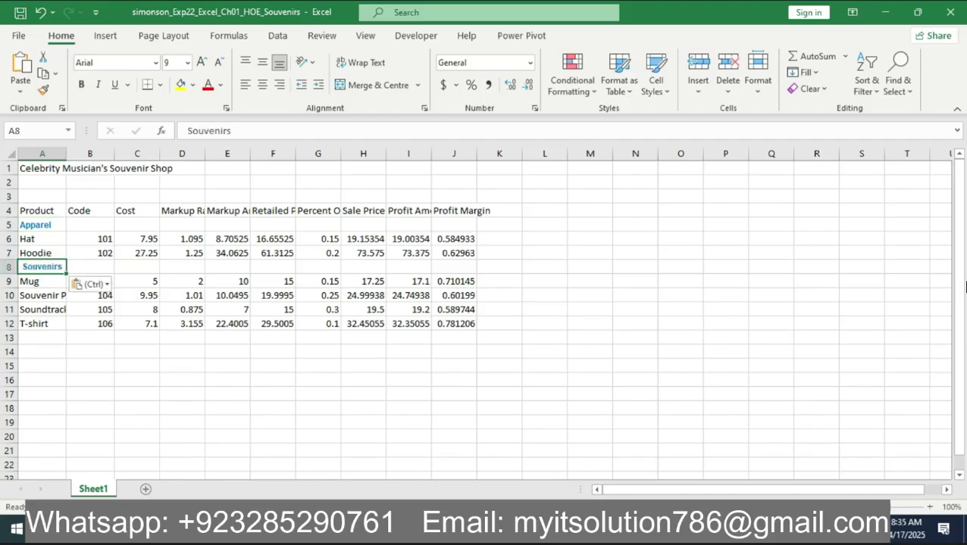
Step: Check the bold instruction in Word, return to Excel and bold the Souvenirs heading in cell A8
{"action": "key", "text": "alt+Tab"}
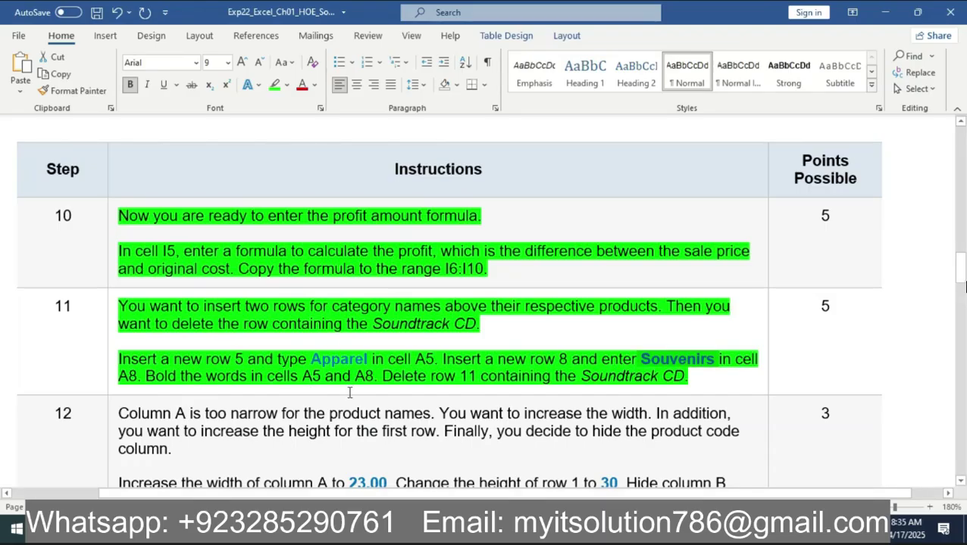
{"action": "key", "text": "alt+Tab"}
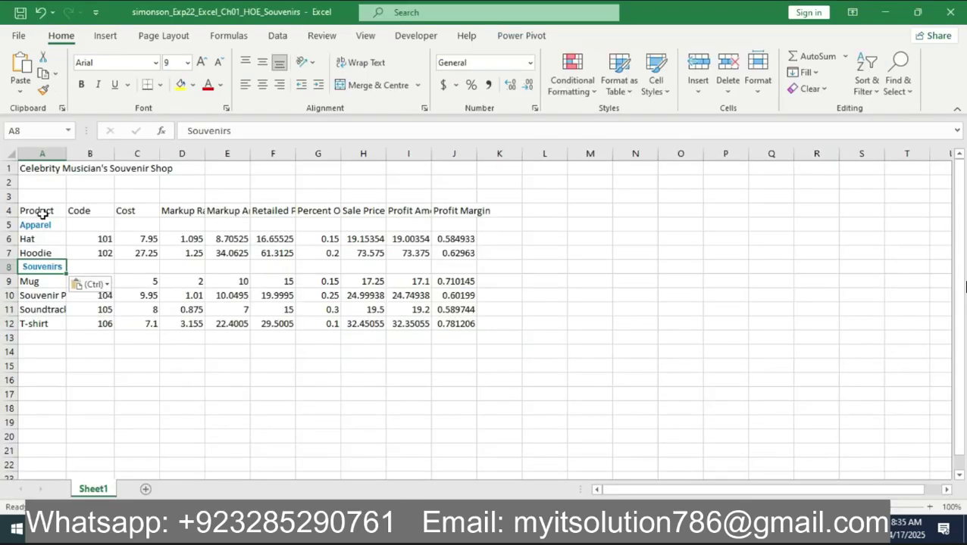
{"action": "left_click", "coordinate": [36, 225]}
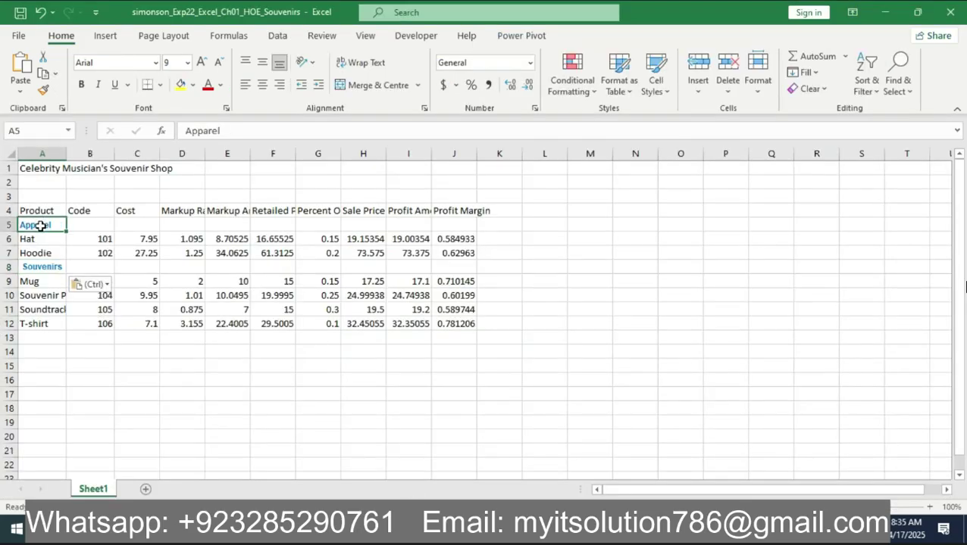
{"action": "left_click", "coordinate": [31, 267]}
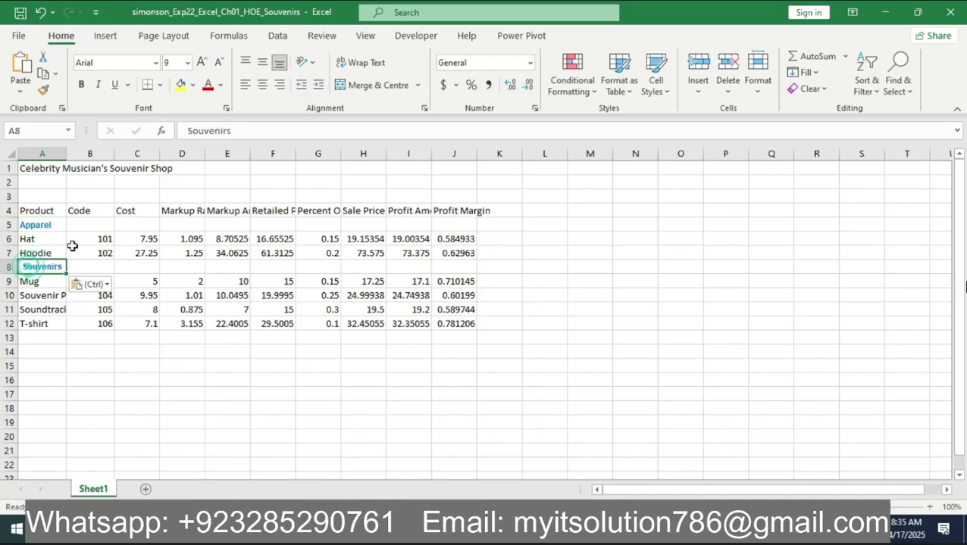
{"action": "left_click", "coordinate": [81, 85]}
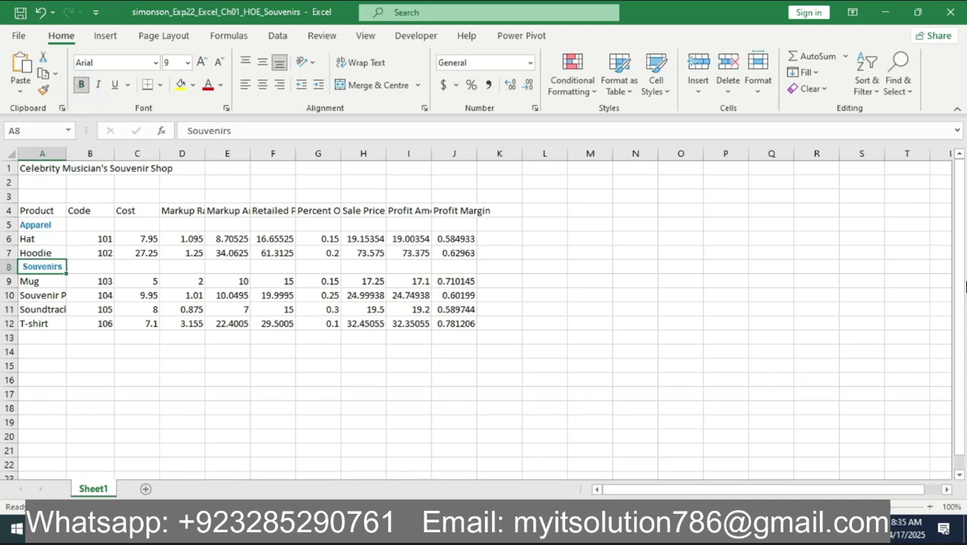
Step: Check the row deletion instruction in Word, return to Excel and delete row 11 containing the Soundtrack CD
{"action": "key", "text": "alt+Tab"}
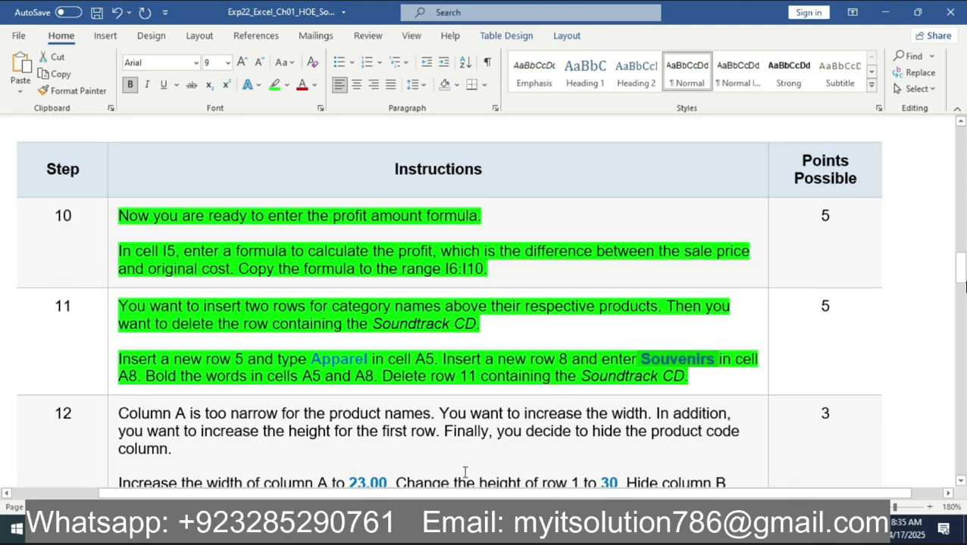
{"action": "mouse_move", "coordinate": [462, 530]}
{"action": "left_click", "coordinate": [462, 459]}
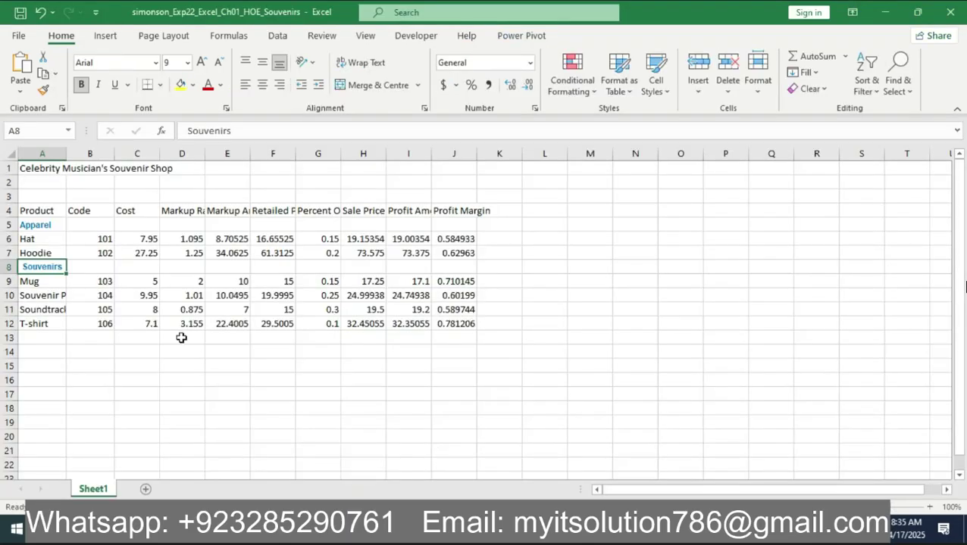
{"action": "left_click", "coordinate": [6, 310]}
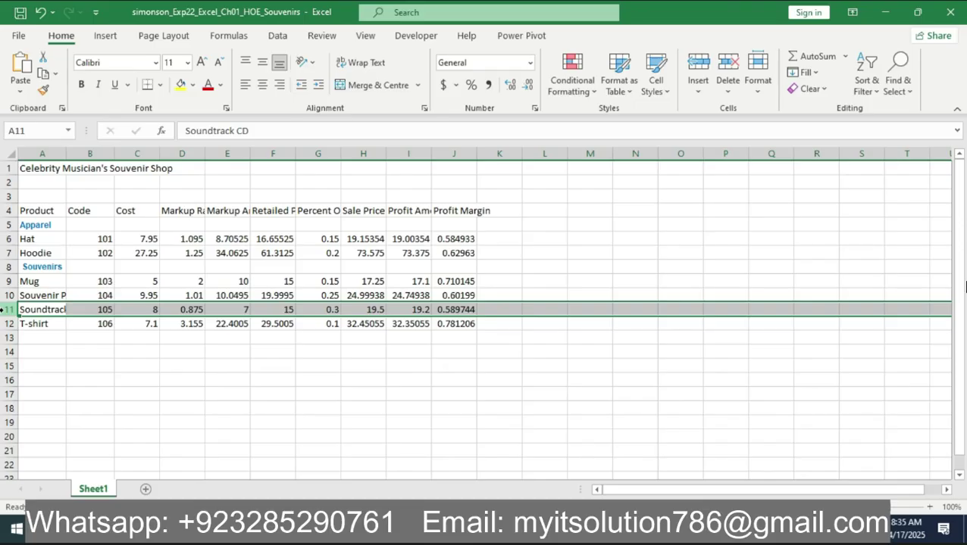
{"action": "right_click", "coordinate": [4, 310]}
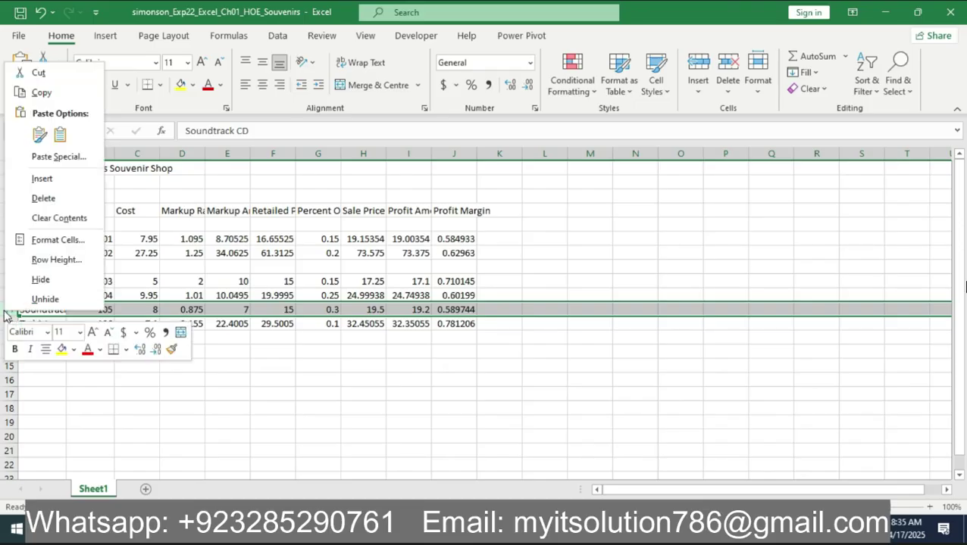
{"action": "left_click", "coordinate": [68, 199]}
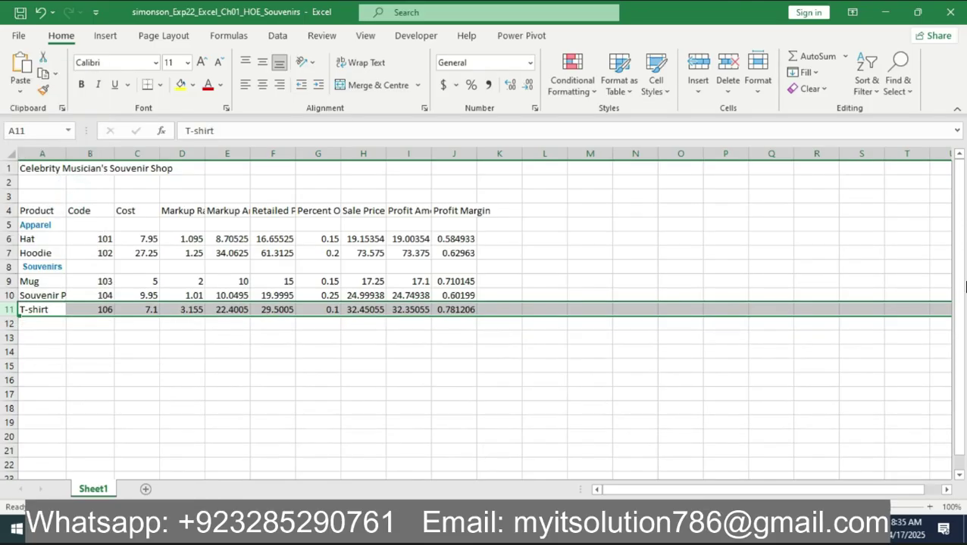
Step: Switch to Word and go to the step 12 instructions about column A's width, row 1's height and hiding column B
{"action": "key", "text": "alt+Tab"}
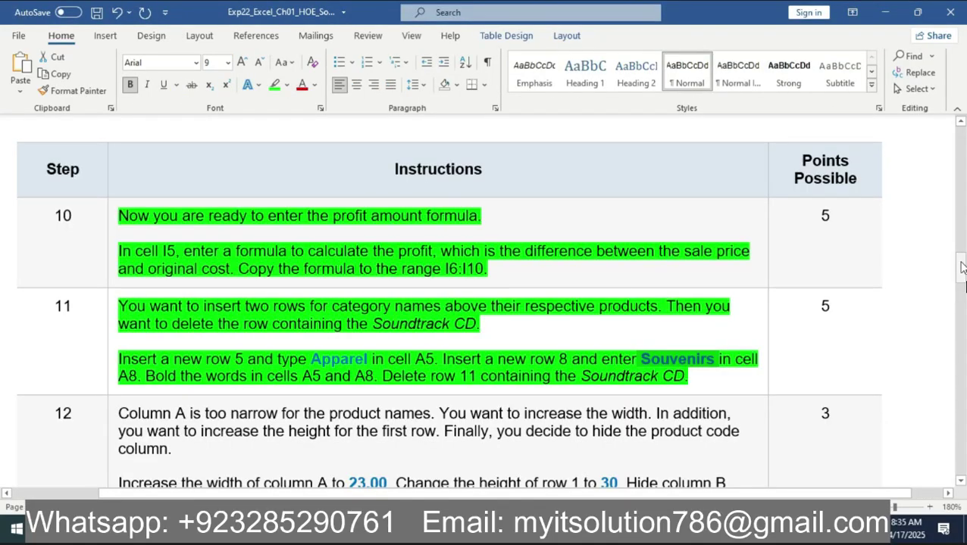
{"action": "left_click_drag", "start_coordinate": [960, 265], "coordinate": [960, 454]}
{"action": "left_click_drag", "start_coordinate": [965, 286], "coordinate": [906, 280]}
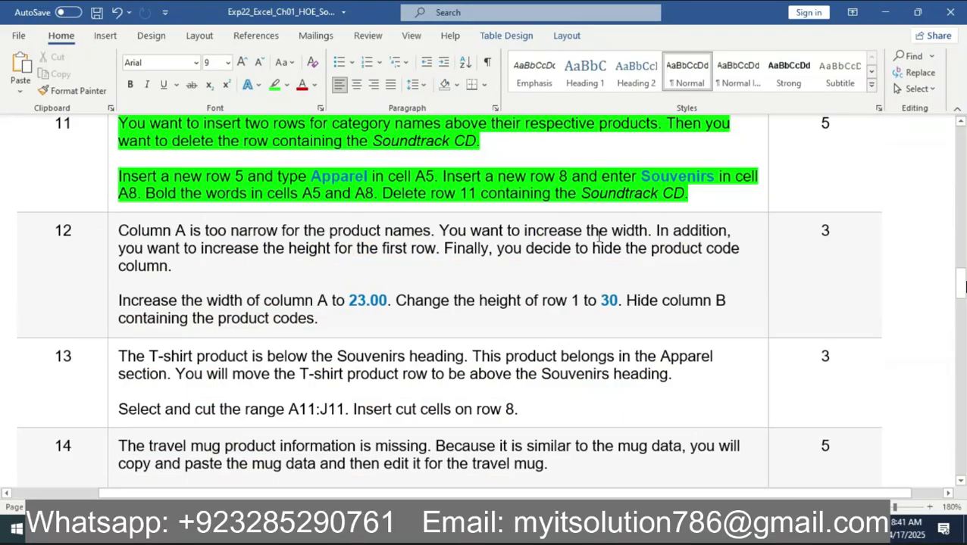